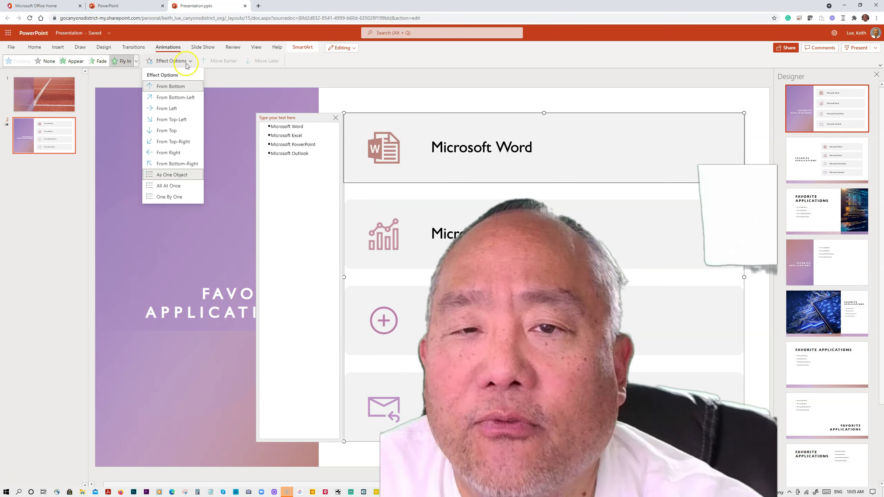
Choose the bottom-left Fly In direction for the applications list
{"action": "left_click", "coordinate": [159, 99]}
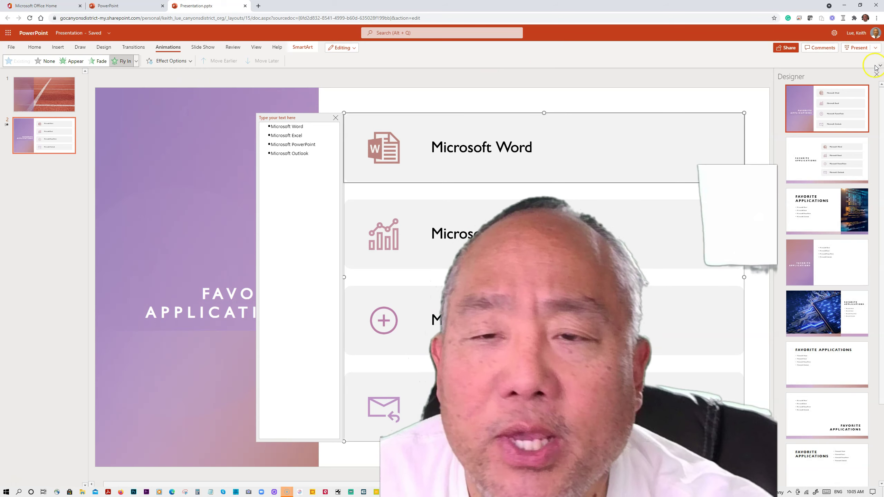
Run the slide show to preview the applications list flying in on slide 2, then exit
{"action": "left_click", "coordinate": [859, 48]}
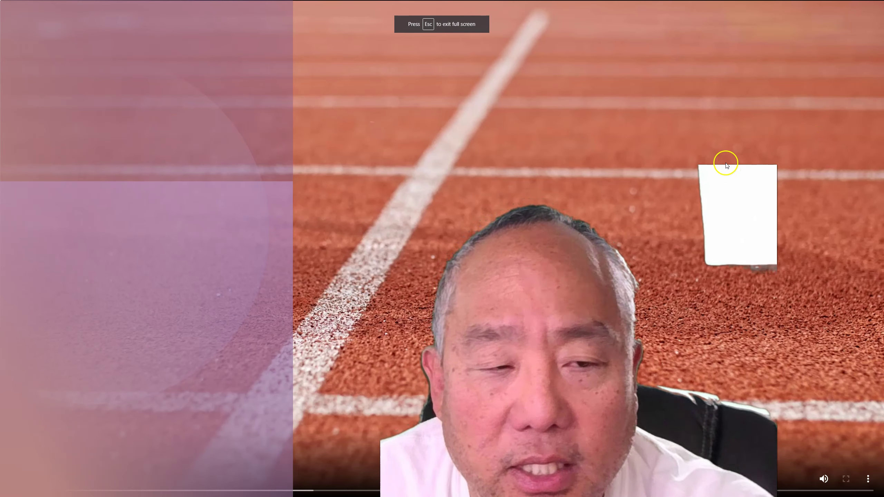
{"action": "left_click", "coordinate": [762, 162]}
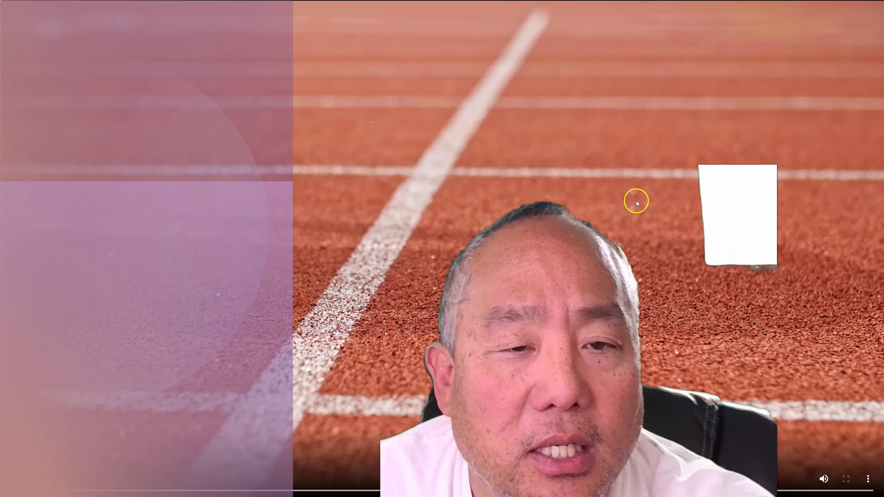
{"action": "key", "text": "Right"}
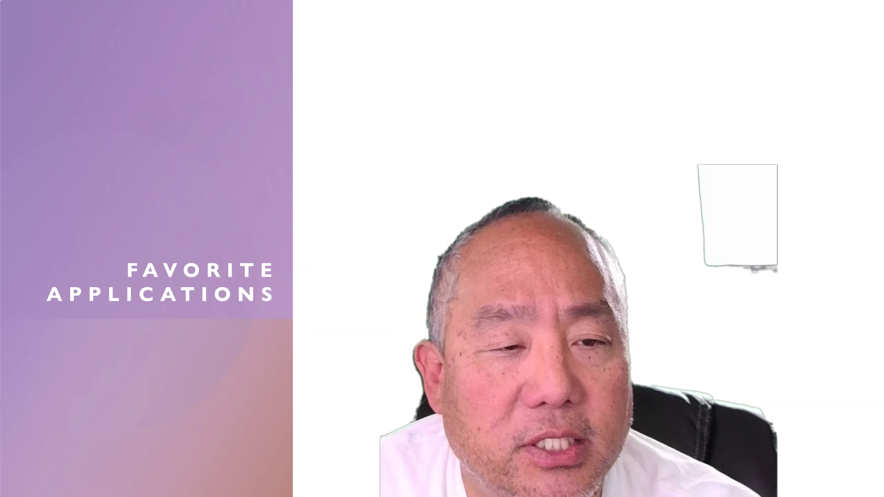
{"action": "key", "text": "Right"}
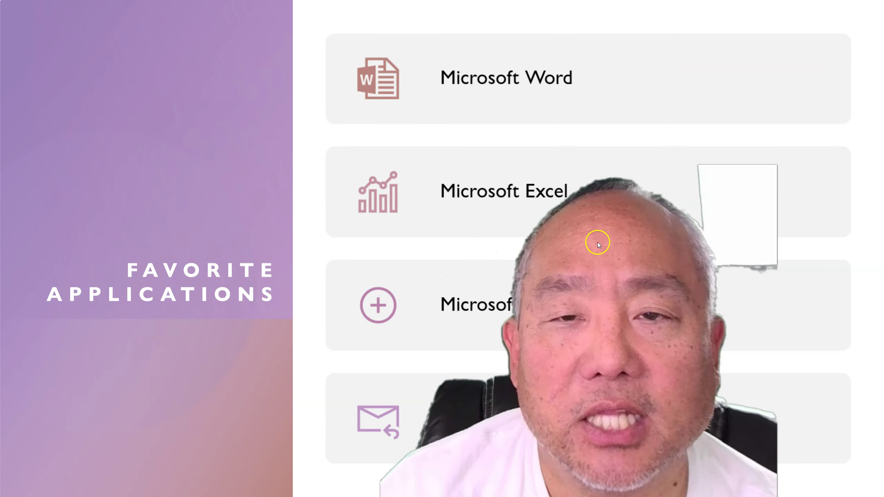
{"action": "key", "text": "Escape"}
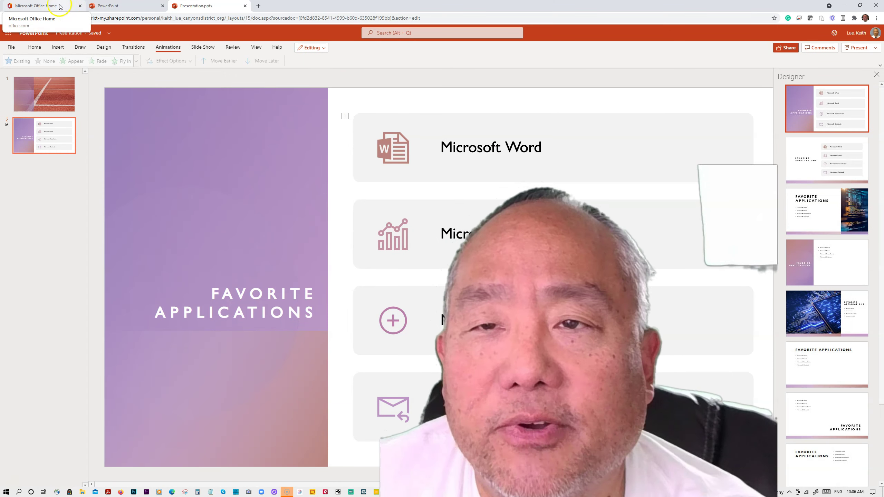
From the Word start page's full template gallery, create a document from a cover letter template
{"action": "left_click", "coordinate": [35, 6]}
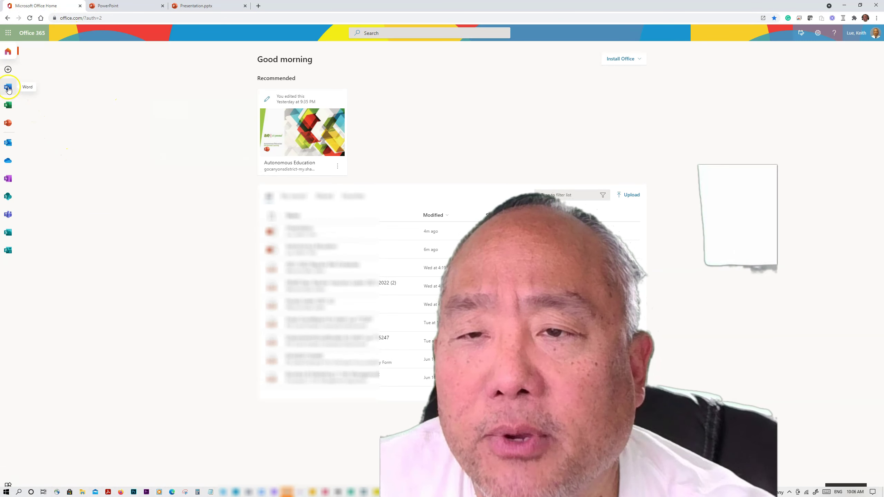
{"action": "left_click", "coordinate": [9, 90]}
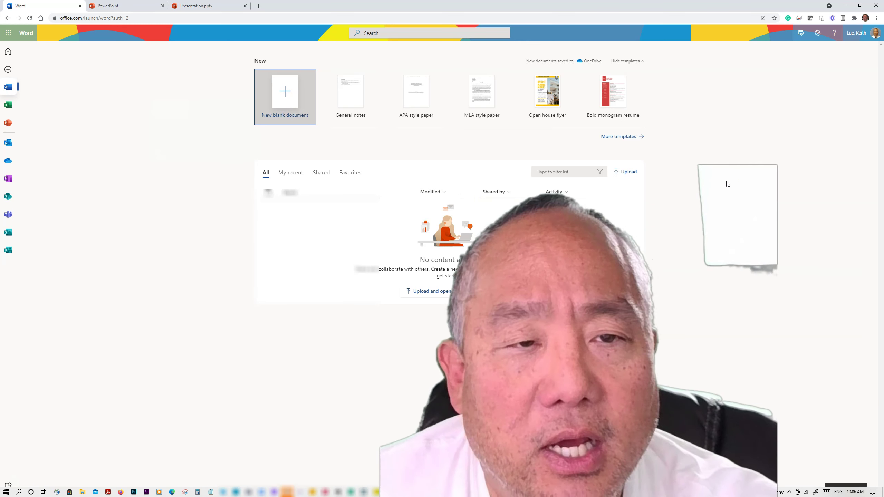
{"action": "left_click", "coordinate": [729, 180]}
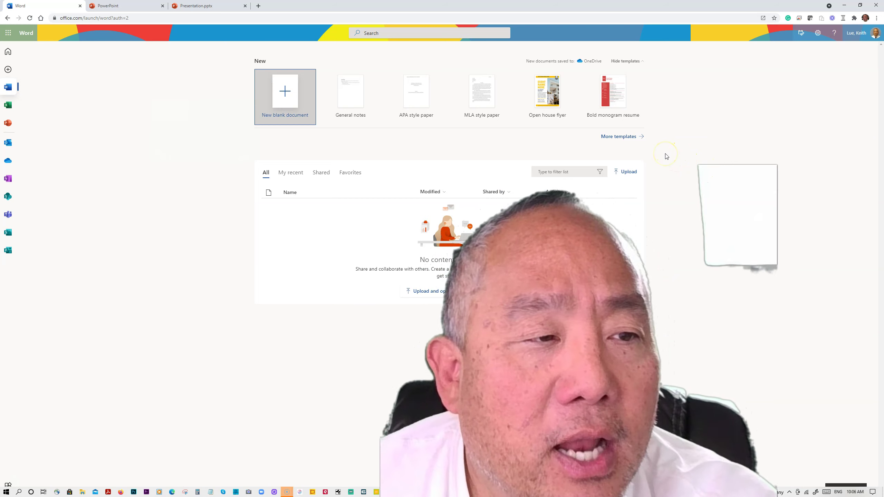
{"action": "left_click", "coordinate": [631, 142]}
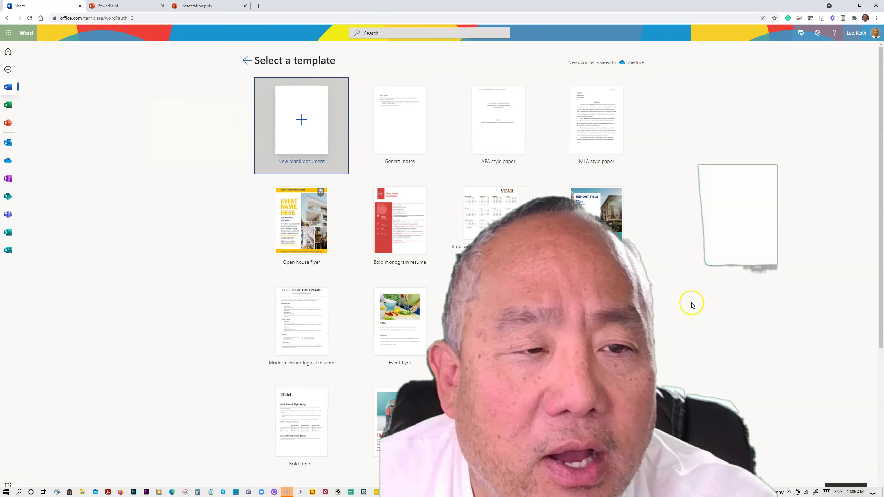
{"action": "scroll", "coordinate": [691, 302], "scroll_direction": "down", "scroll_amount": 5}
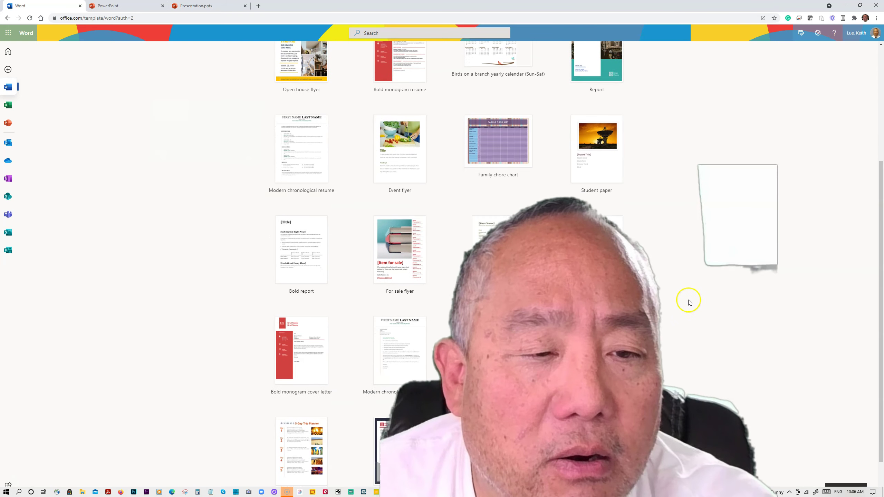
{"action": "left_click", "coordinate": [503, 260]}
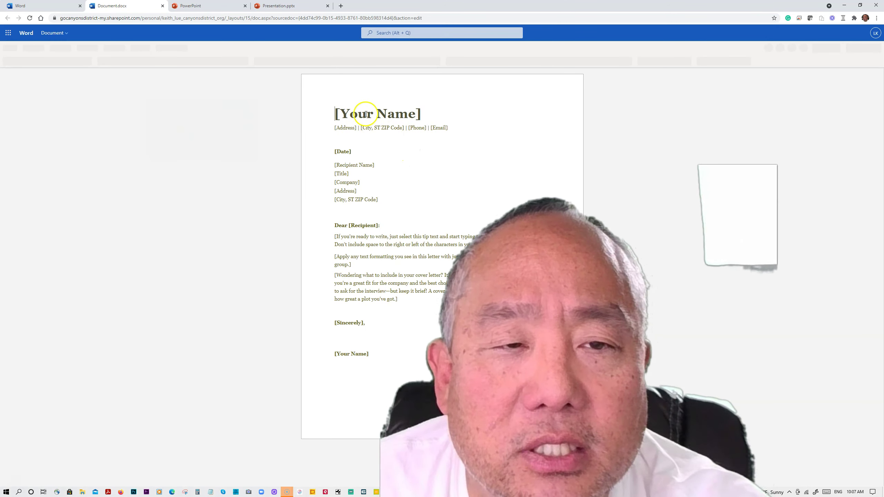
{"action": "left_click", "coordinate": [368, 116]}
Replace [Your Name] with the author's name and add an empty paragraph after the first tip
{"action": "triple_click", "coordinate": [367, 115]}
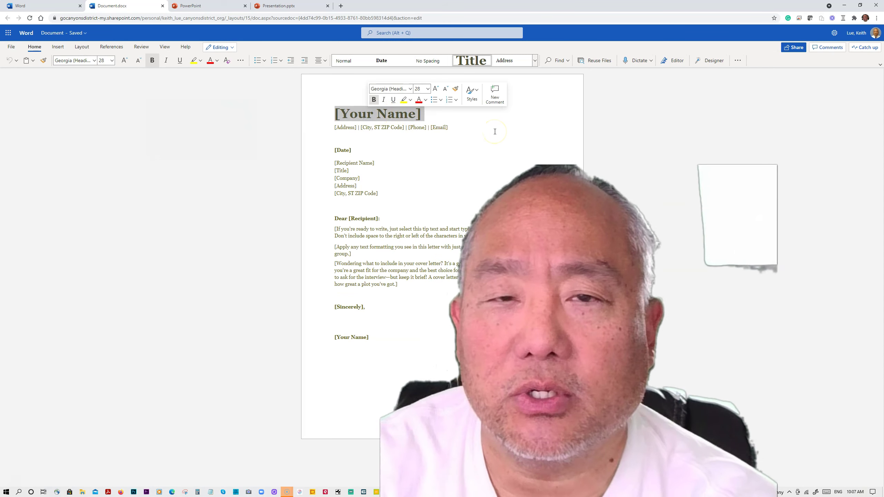
{"action": "type", "text": "Sensei Lue"}
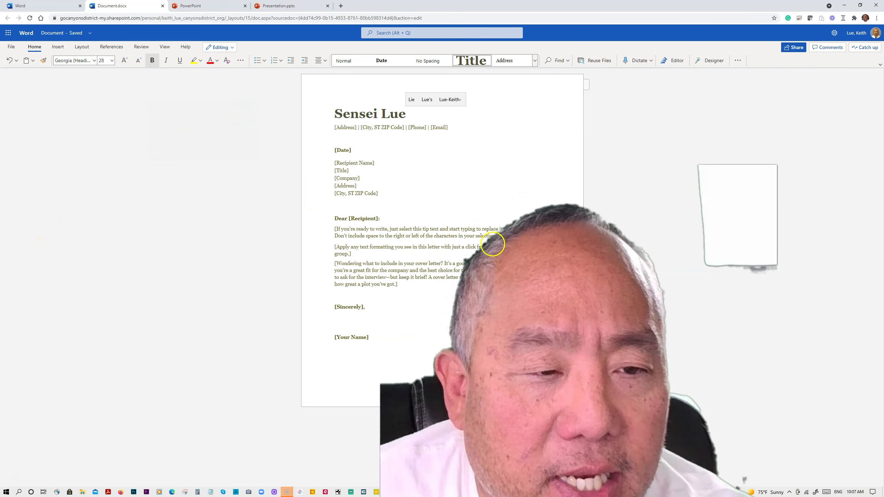
{"action": "left_click", "coordinate": [505, 237]}
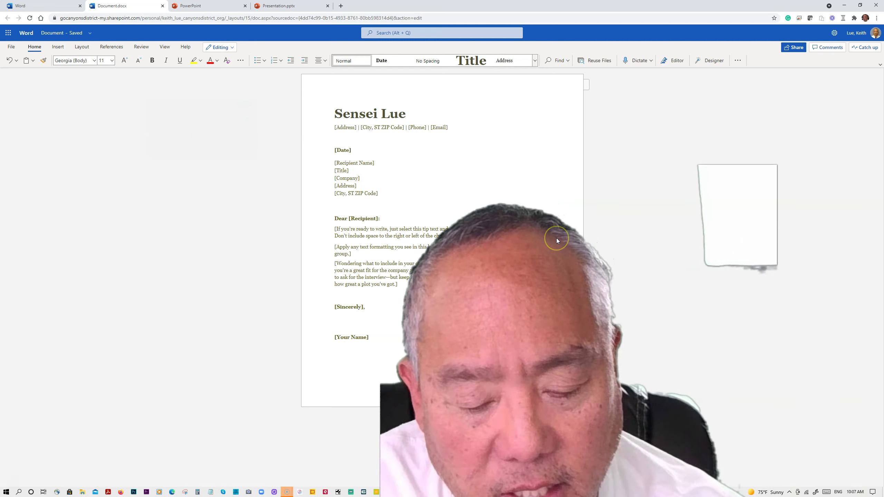
{"action": "key", "text": "Return"}
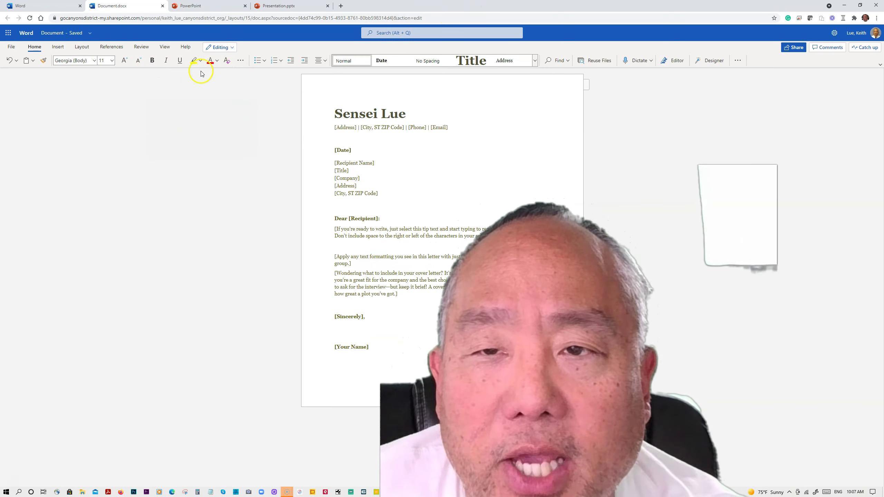
{"action": "left_click", "coordinate": [58, 48]}
Insert a 3x2 table headed Knowledge, Skills and Abilities with a bold, shaded header row
{"action": "left_click", "coordinate": [68, 61]}
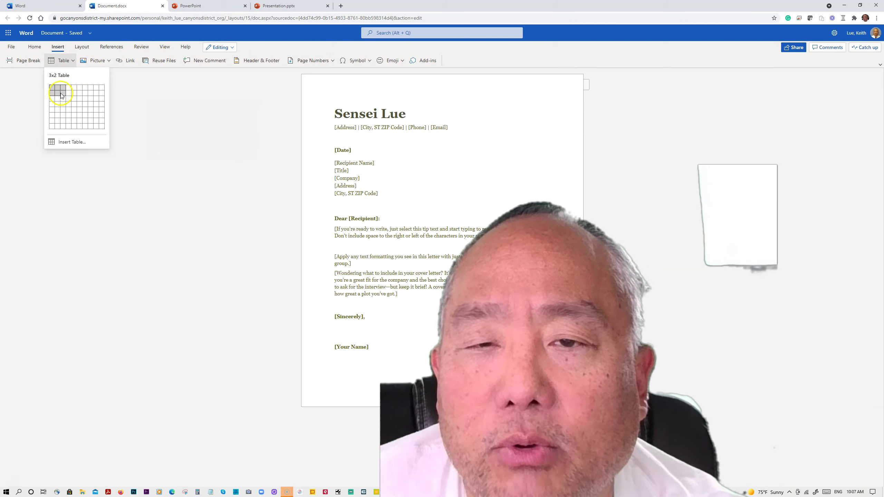
{"action": "left_click", "coordinate": [60, 96]}
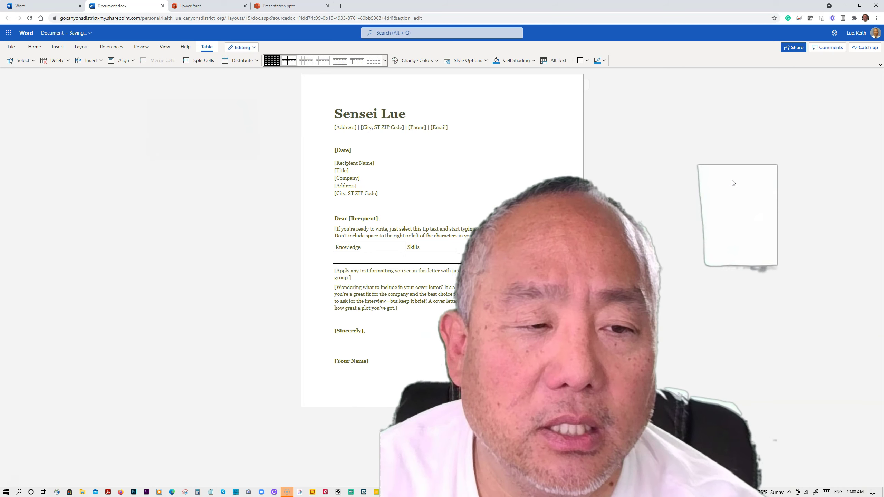
{"action": "left_click", "coordinate": [682, 180]}
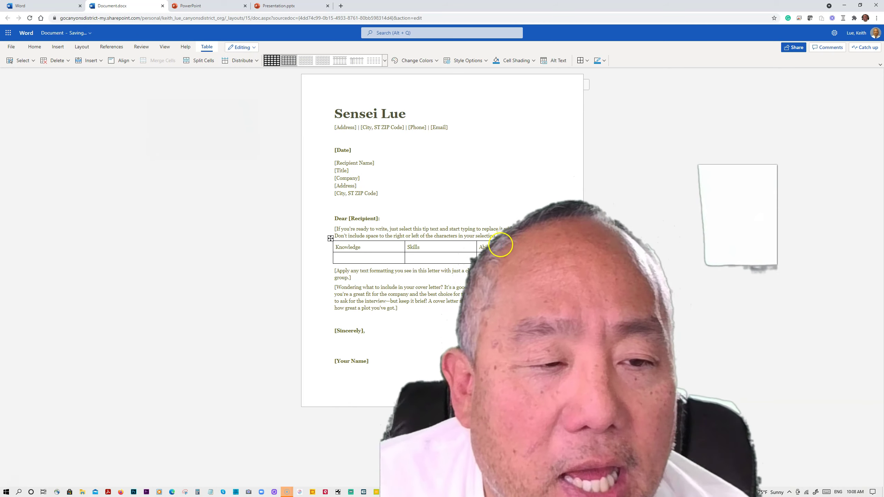
{"action": "left_click_drag", "start_coordinate": [502, 249], "coordinate": [386, 254]}
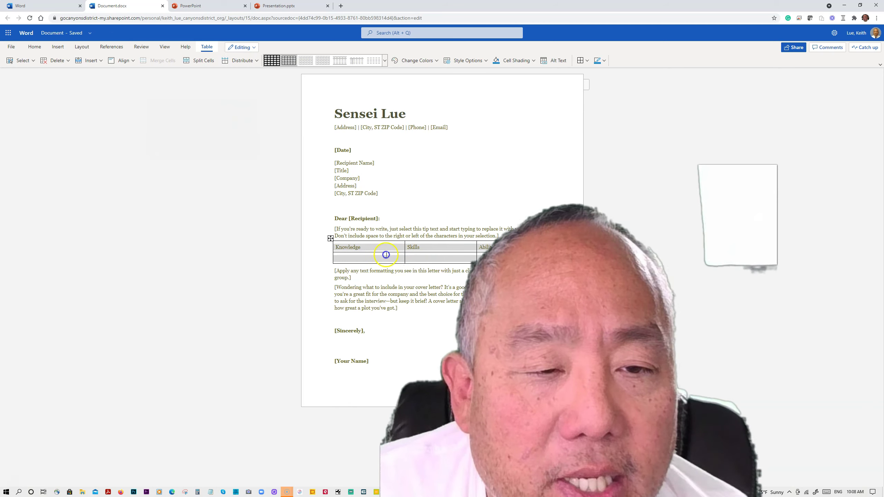
{"action": "left_click", "coordinate": [342, 249]}
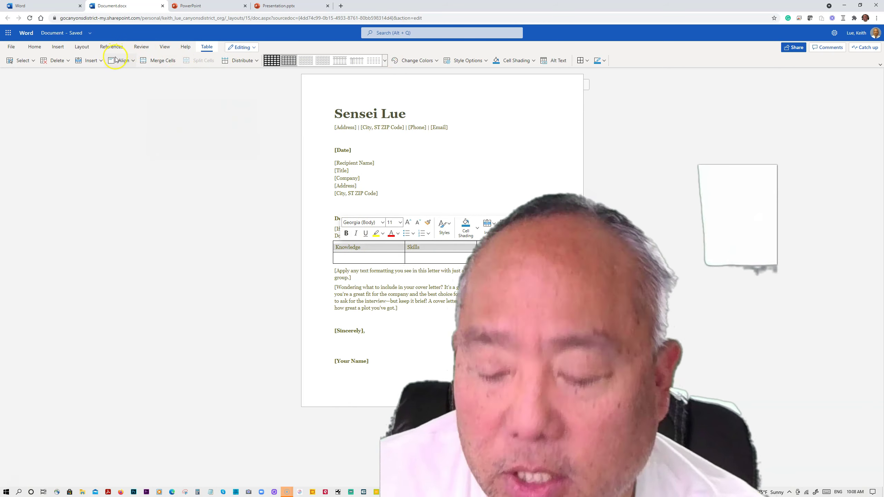
{"action": "left_click", "coordinate": [612, 200]}
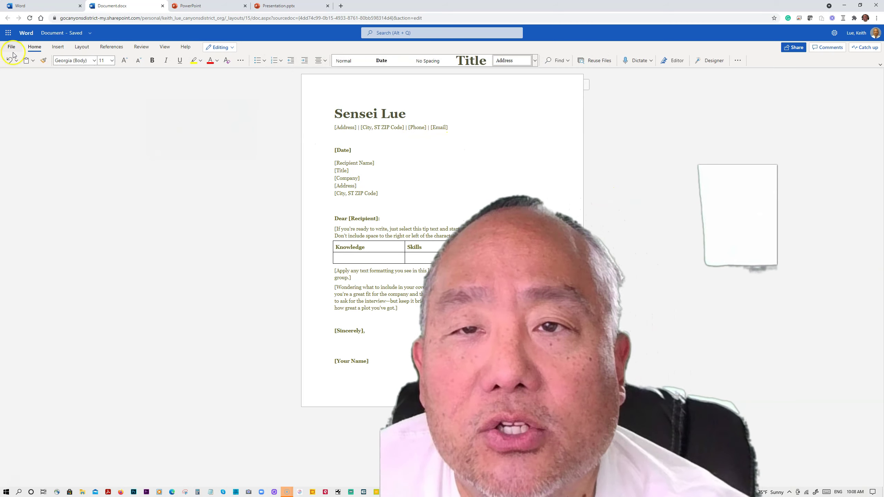
From the Office start page, go to Excel and create a new blank workbook, Book.xlsx
{"action": "left_click", "coordinate": [48, 9]}
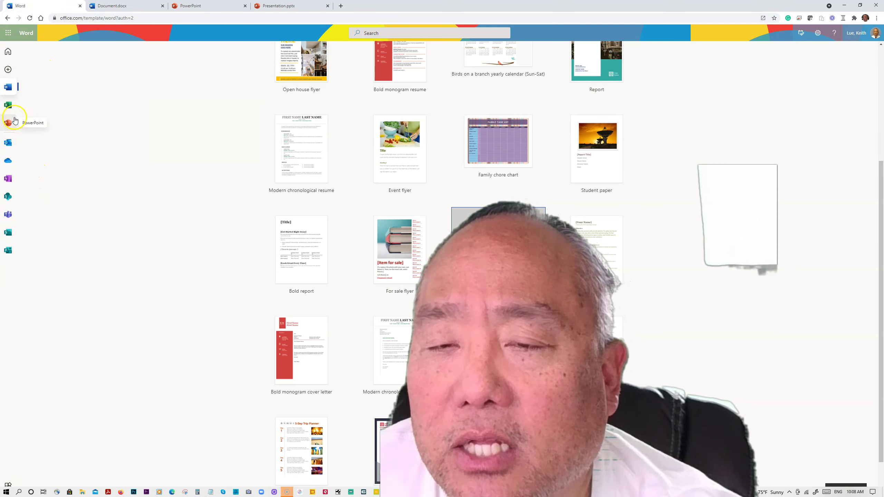
{"action": "left_click", "coordinate": [8, 105]}
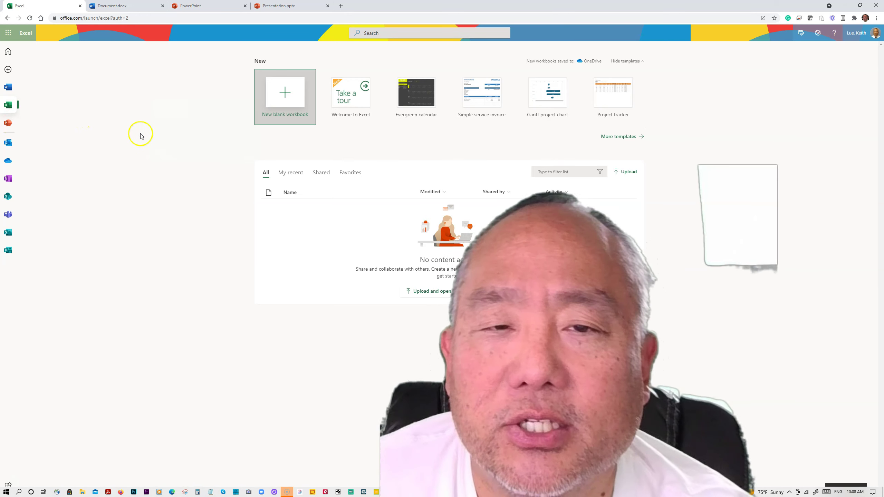
{"action": "left_click", "coordinate": [286, 101]}
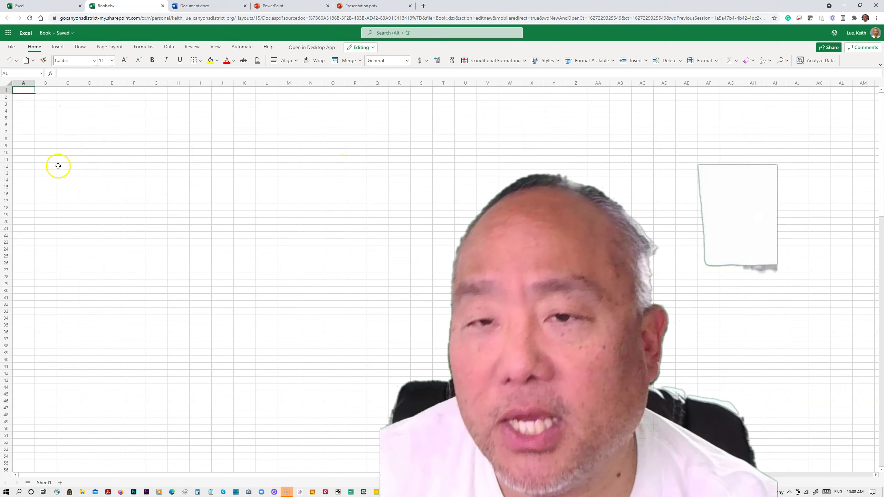
{"action": "scroll", "coordinate": [58, 166], "scroll_direction": "up", "scroll_amount": 5, "text": "ctrl"}
Enter Budget, Rent, Car, Utilities, Groceries and Fun down column A
{"action": "type", "text": "b"}
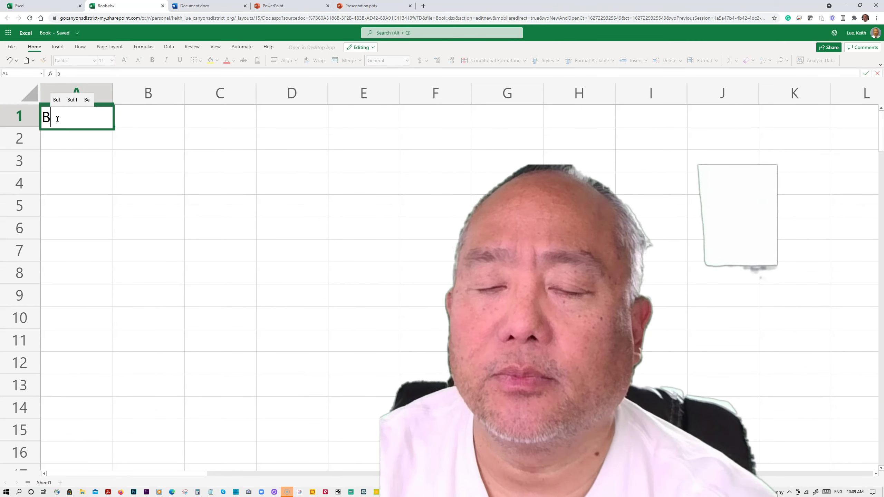
{"action": "key", "text": "Return"}
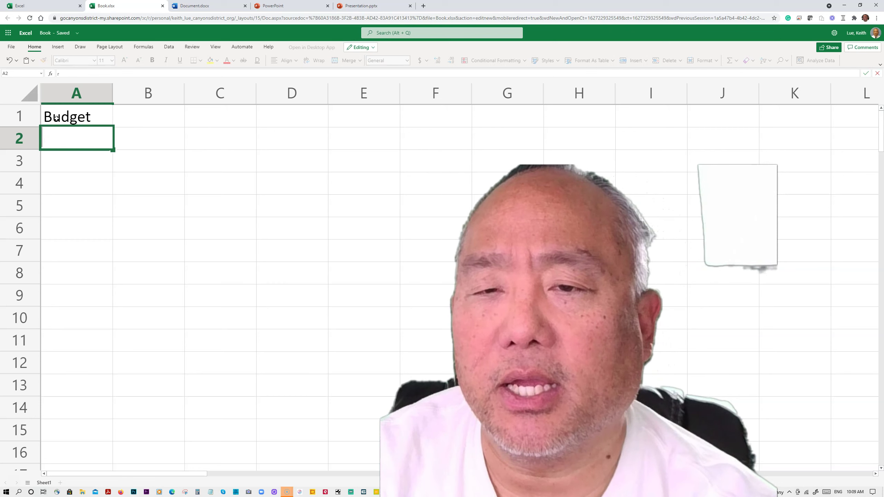
{"action": "type", "text": "Rent"}
{"action": "key", "text": "Return"}
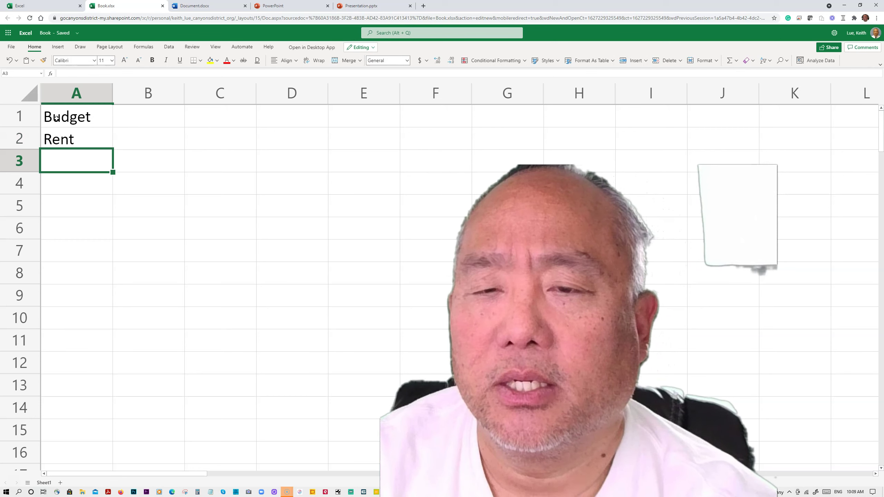
{"action": "type", "text": "Car"}
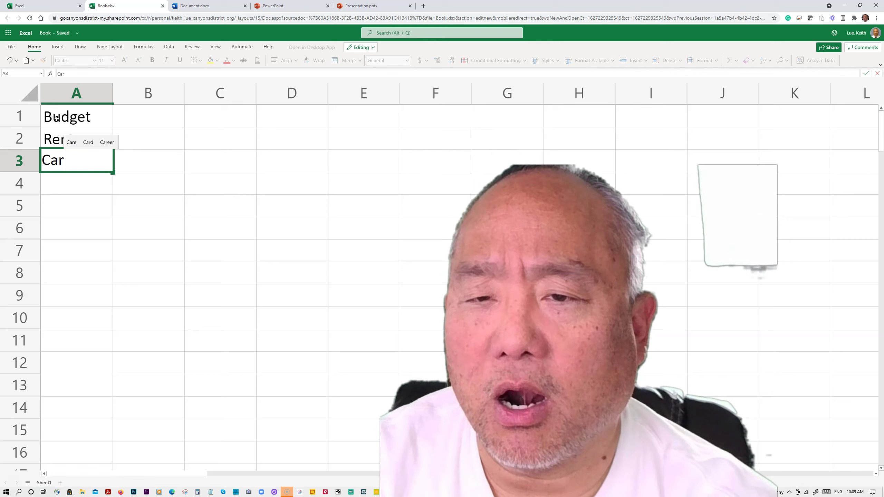
{"action": "key", "text": "Return"}
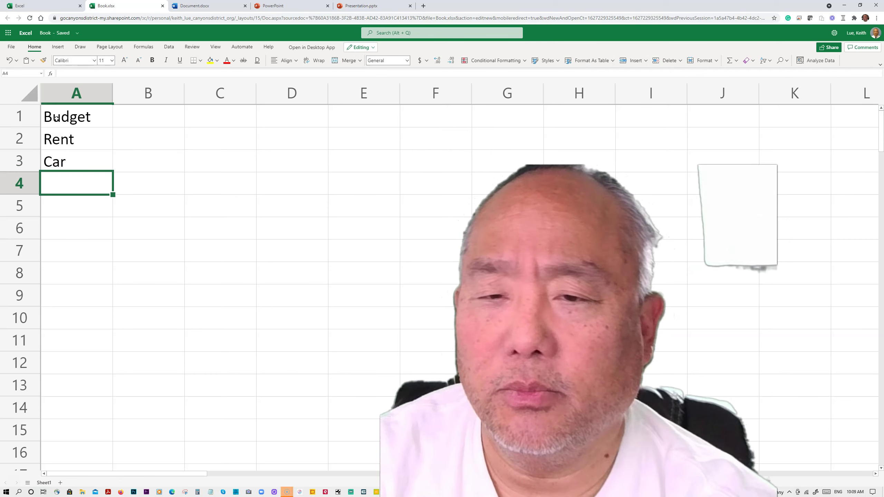
{"action": "type", "text": "Utilities"}
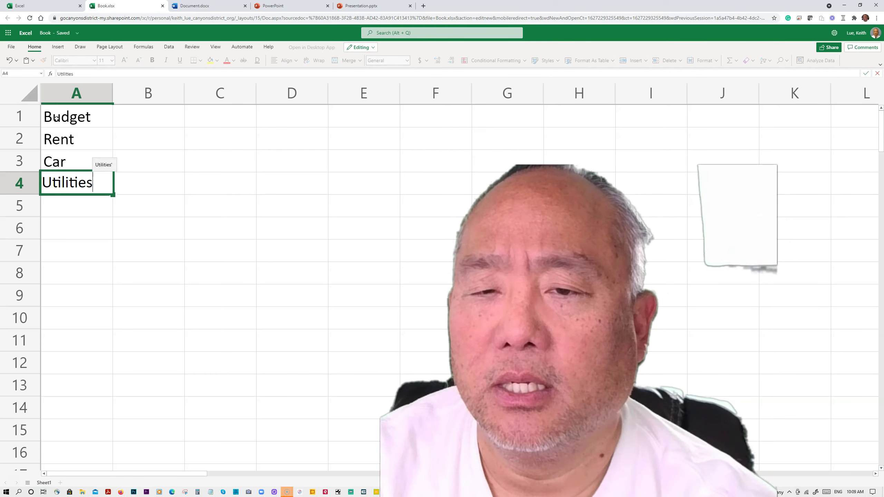
{"action": "key", "text": "Return"}
{"action": "type", "text": "Groceries"}
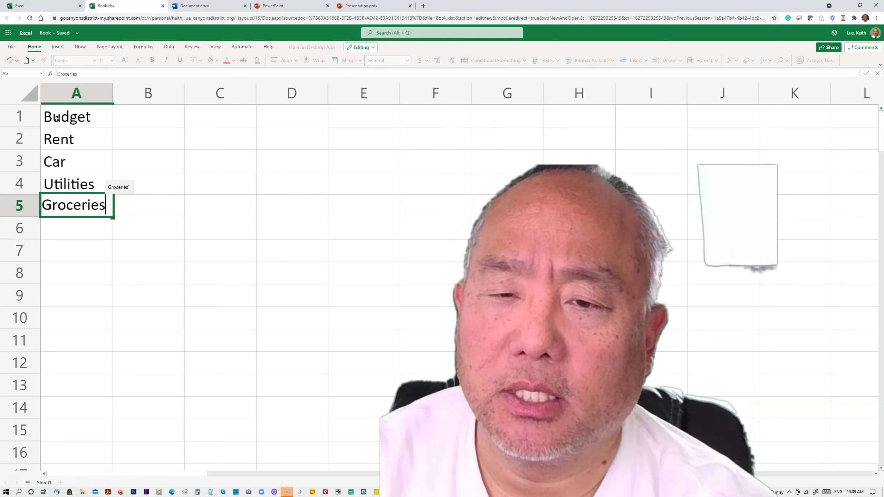
{"action": "key", "text": "Return"}
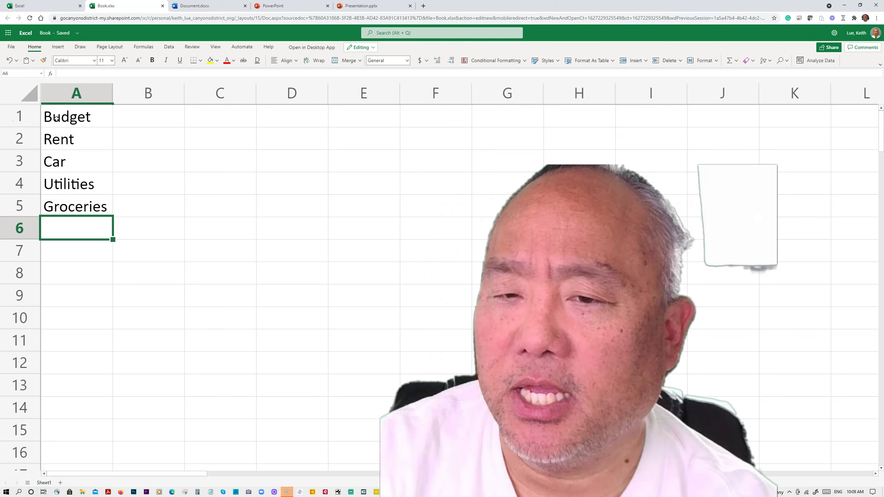
{"action": "type", "text": "Fun"}
{"action": "key", "text": "Return"}
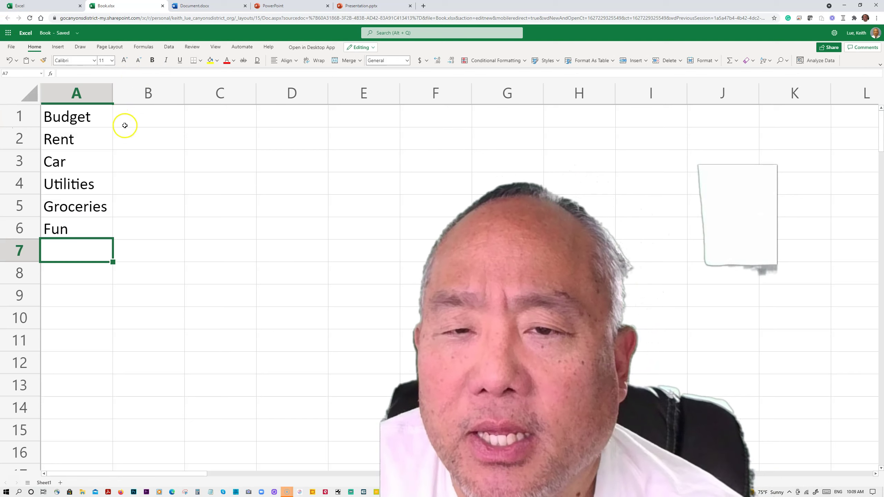
Enter the amounts 1500, 300, 100, 300 and 100 beside Rent through Fun
{"action": "left_click", "coordinate": [142, 140]}
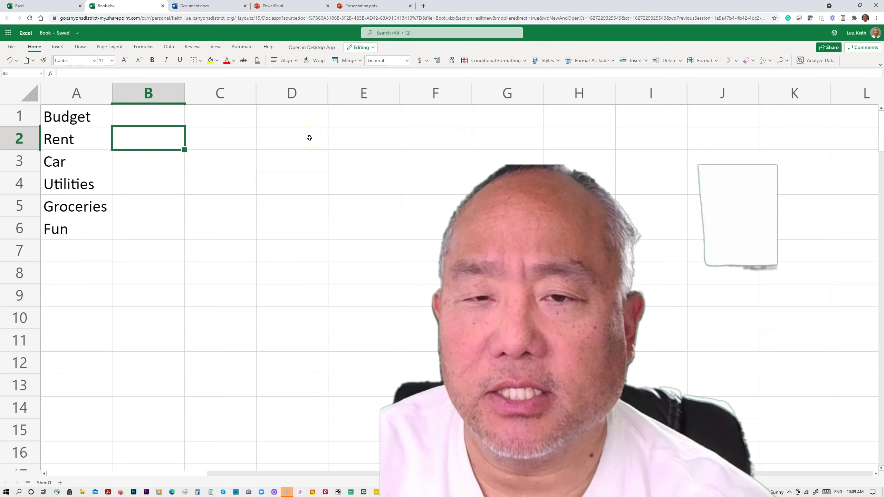
{"action": "type", "text": "1500"}
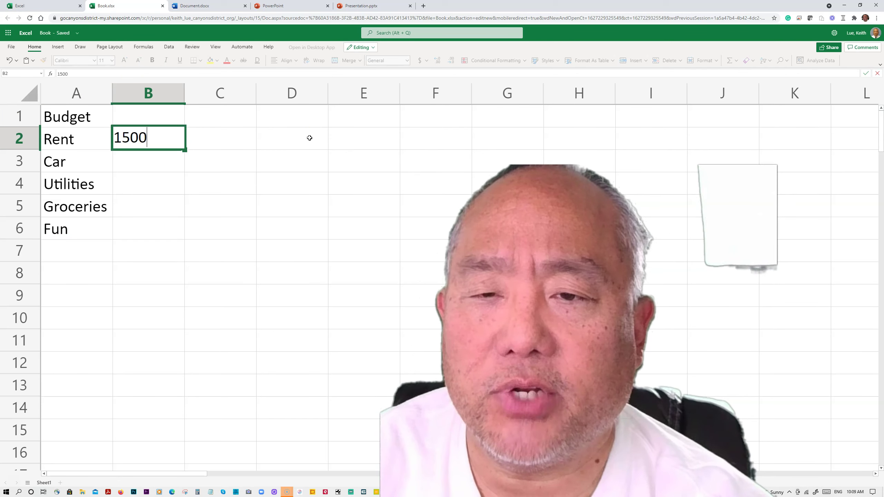
{"action": "key", "text": "Return"}
{"action": "type", "text": "300"}
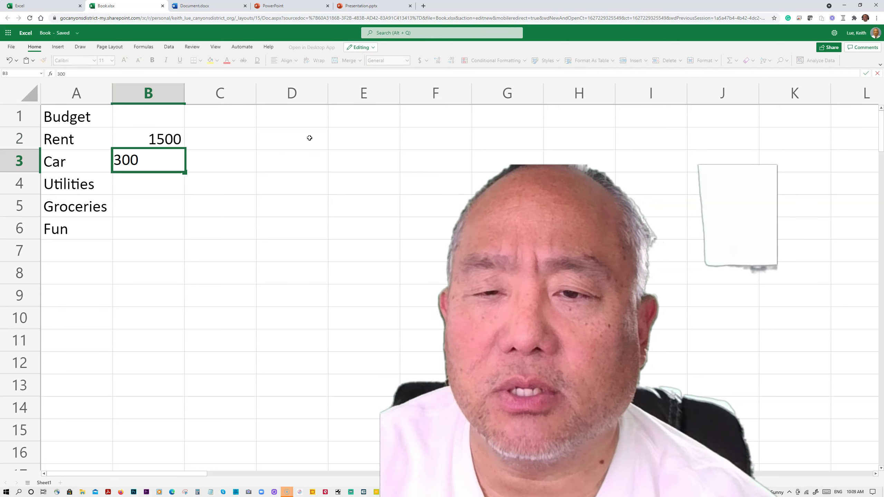
{"action": "key", "text": "Return"}
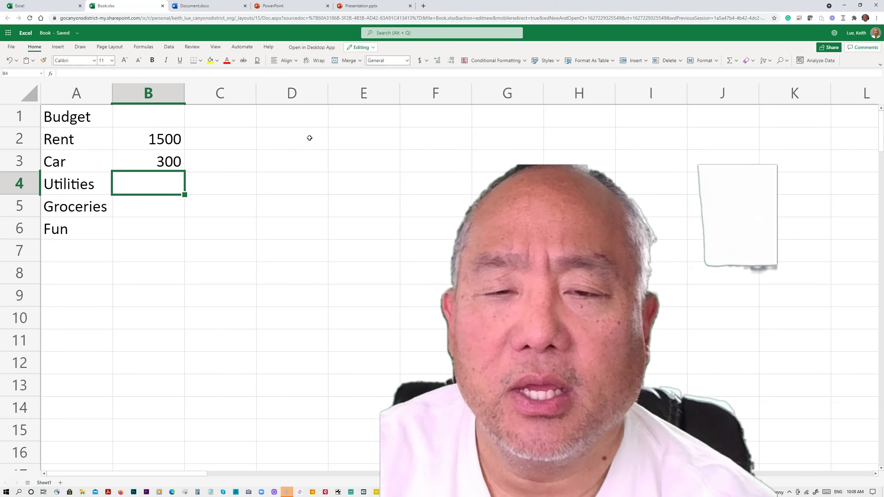
{"action": "type", "text": "100"}
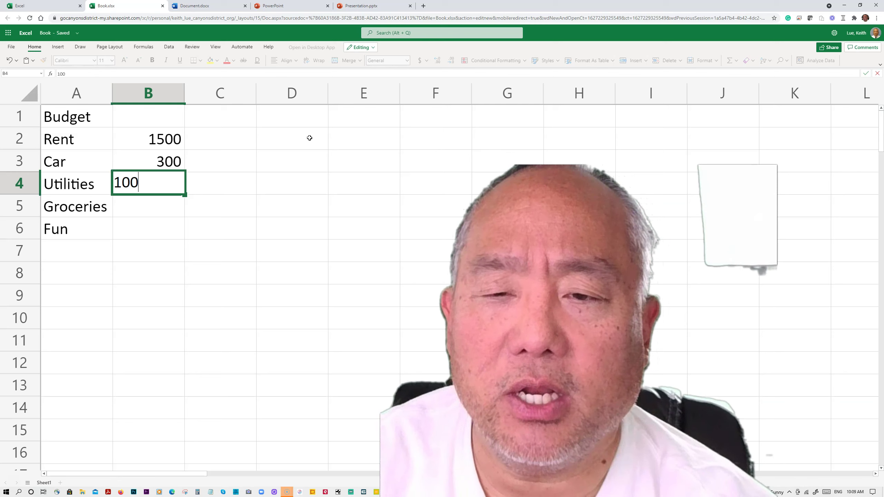
{"action": "key", "text": "Return"}
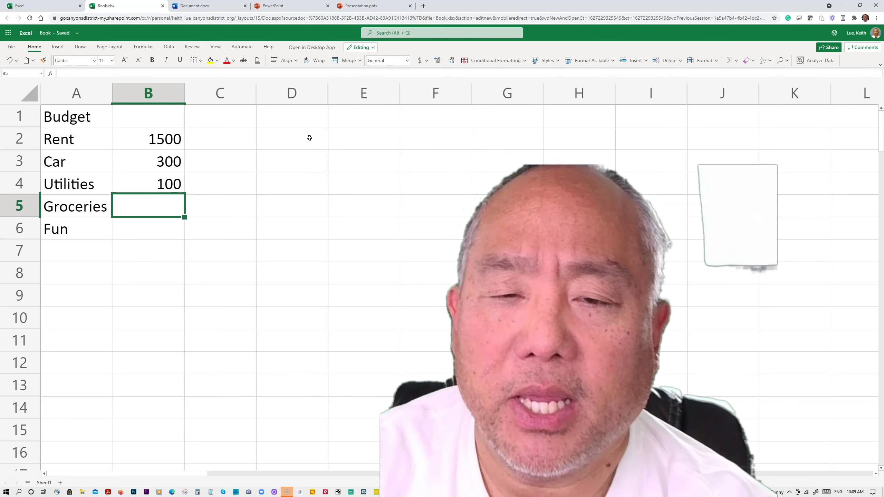
{"action": "type", "text": "300"}
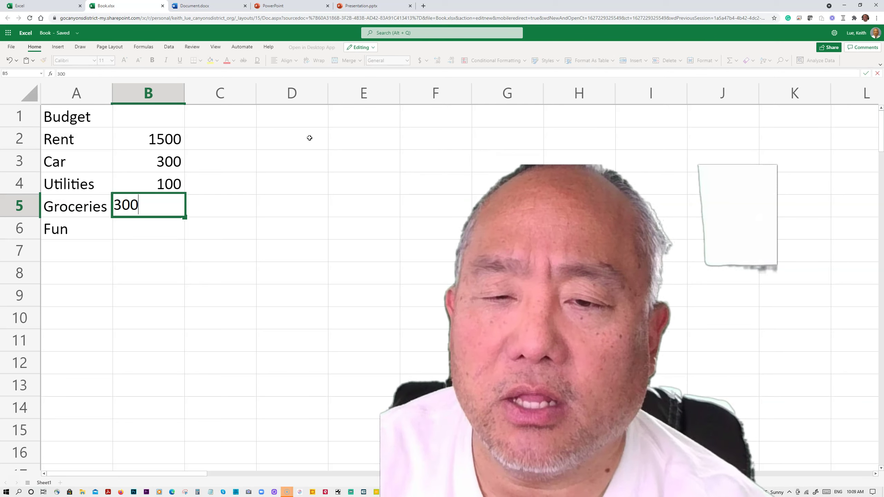
{"action": "key", "text": "Return"}
{"action": "type", "text": "1"}
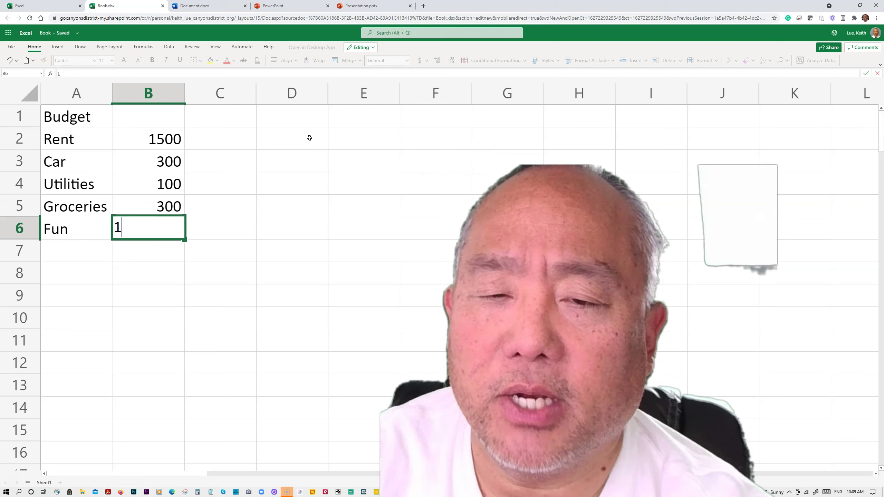
{"action": "key", "text": "Return"}
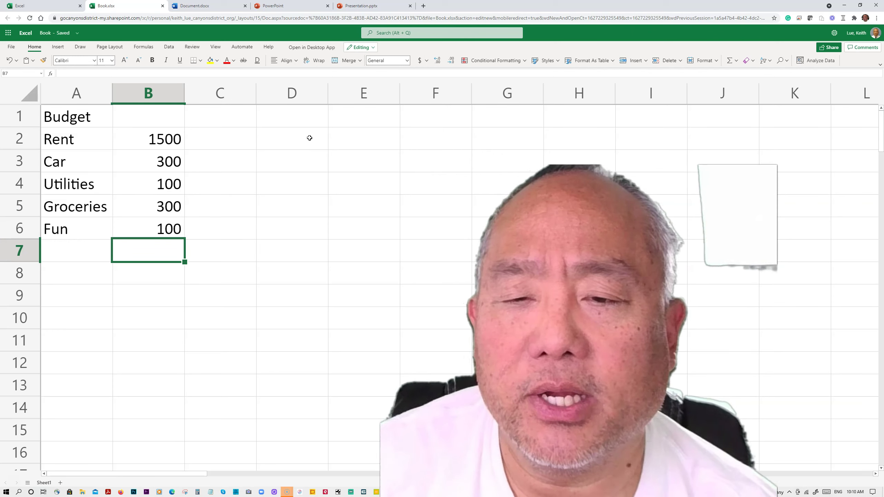
Add an Insurance category with amount 300 below Fun
{"action": "key", "text": "Left"}
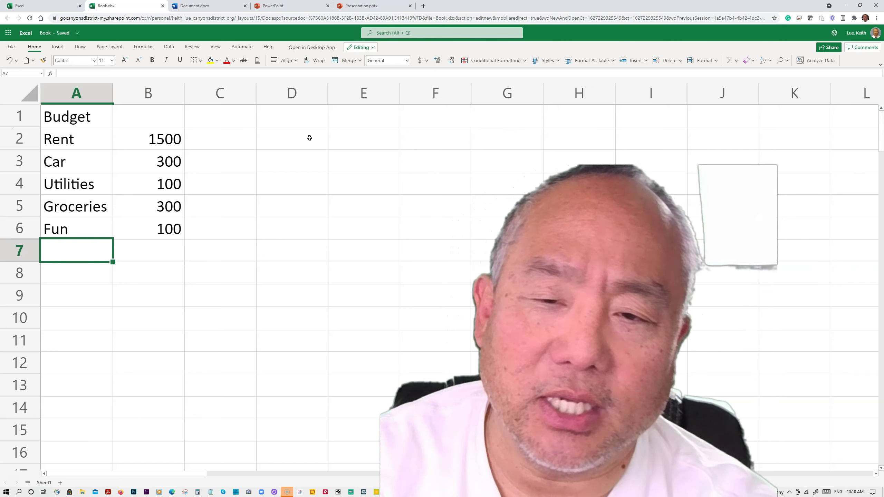
{"action": "type", "text": "Insurance"}
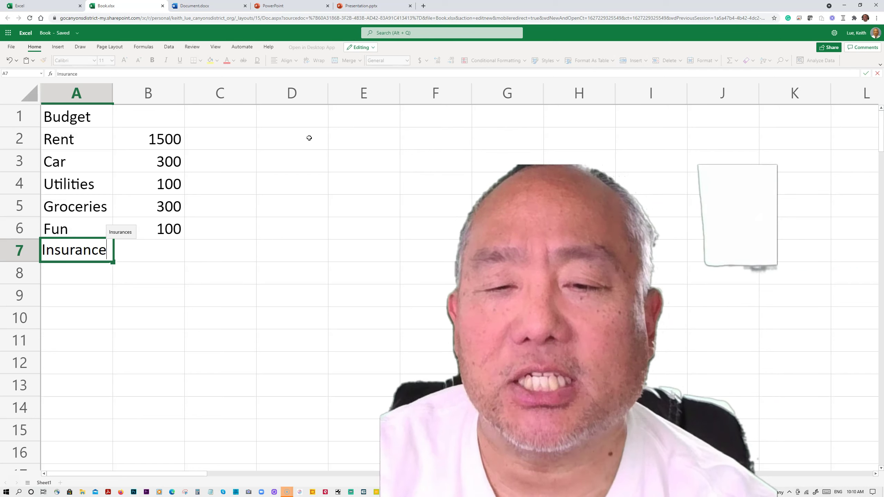
{"action": "key", "text": "Right"}
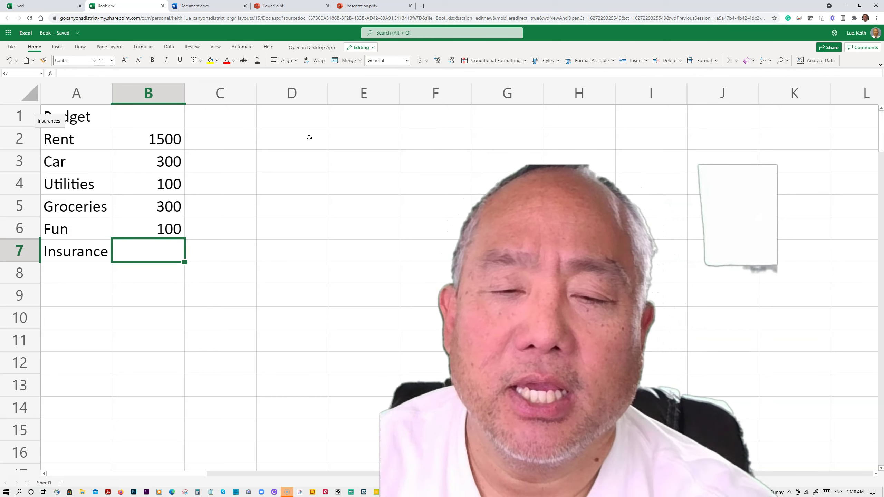
{"action": "type", "text": "300"}
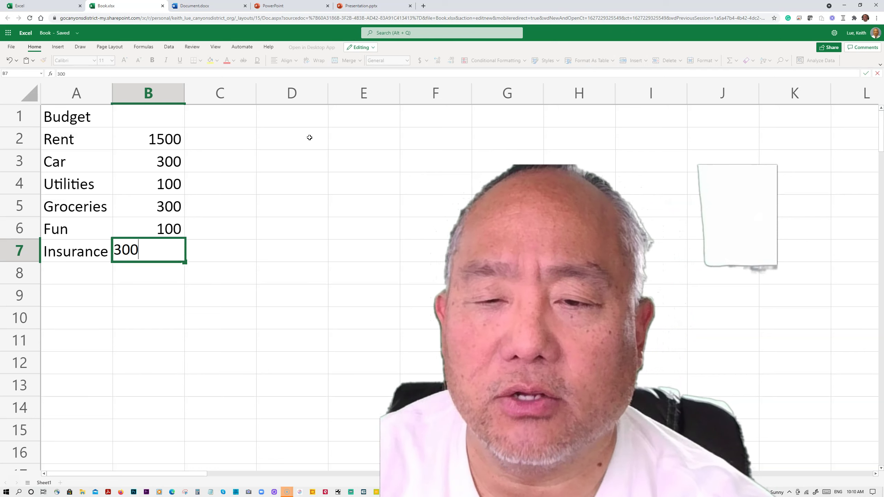
{"action": "key", "text": "Return"}
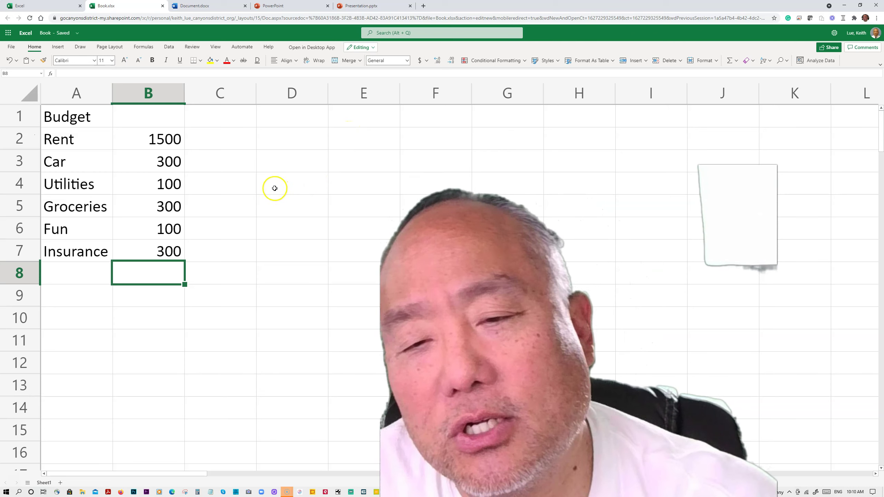
{"action": "left_click", "coordinate": [146, 273]}
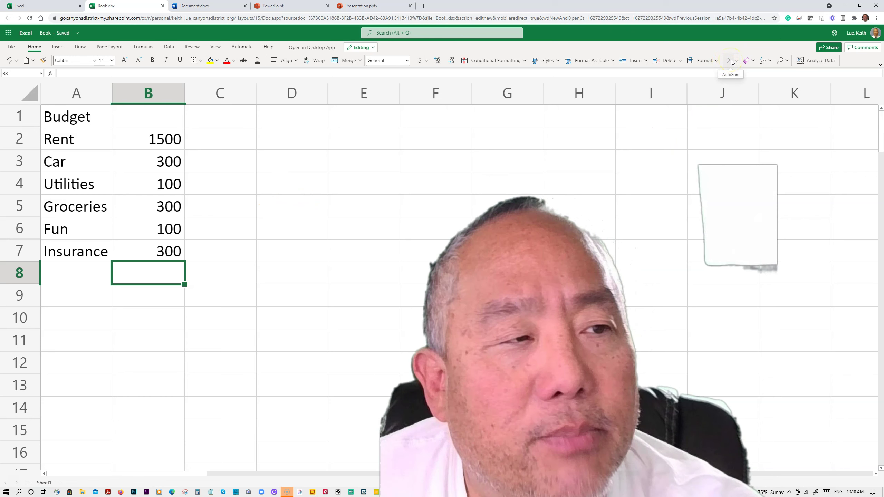
Put an AutoSum =SUM(B2:B7) in B8, giving a total of 2600
{"action": "left_click", "coordinate": [731, 62]}
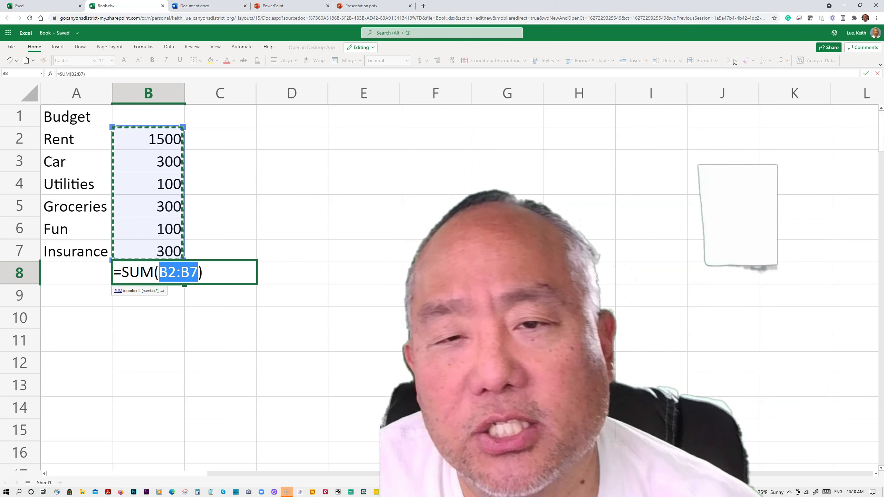
{"action": "key", "text": "Return"}
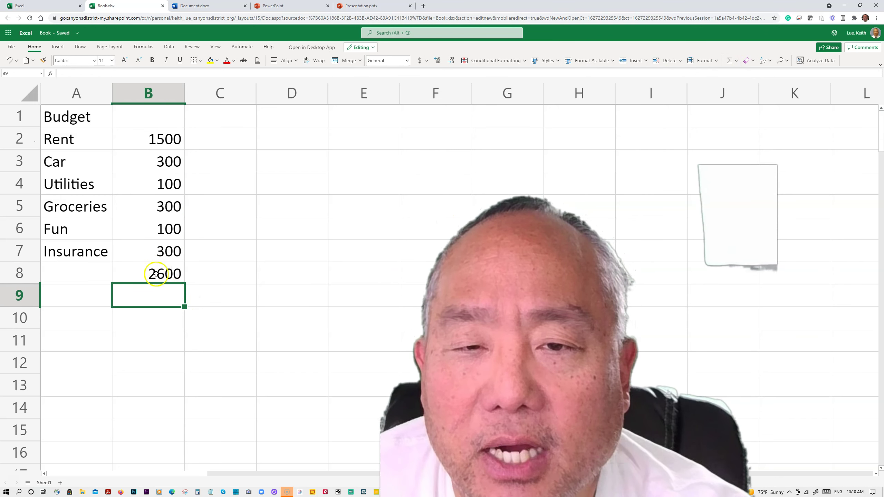
{"action": "left_click_drag", "start_coordinate": [167, 149], "coordinate": [164, 262]}
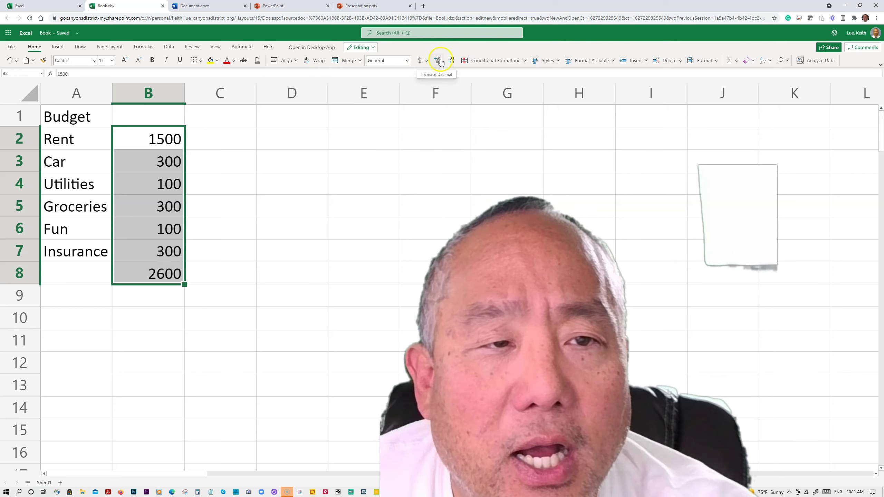
Apply € Euro accounting format to B2:B8, e.g. € 1,500.00 and € 2,600.00
{"action": "left_click", "coordinate": [420, 61]}
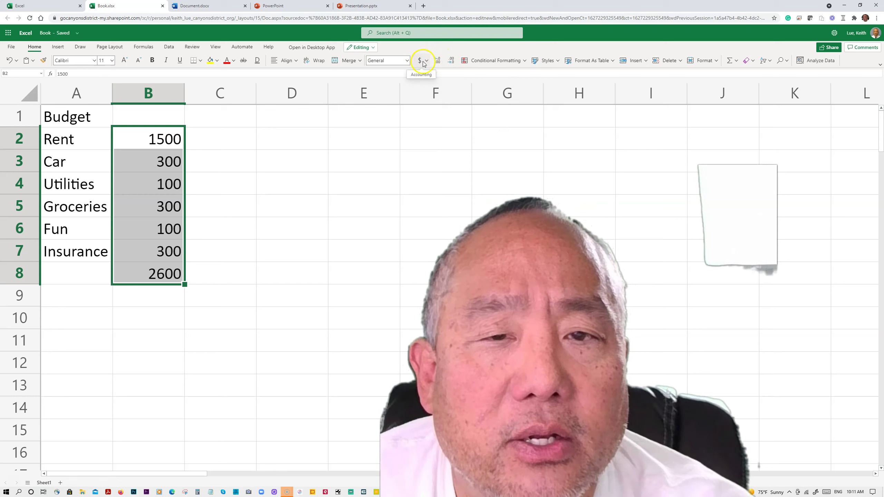
{"action": "left_click", "coordinate": [425, 61]}
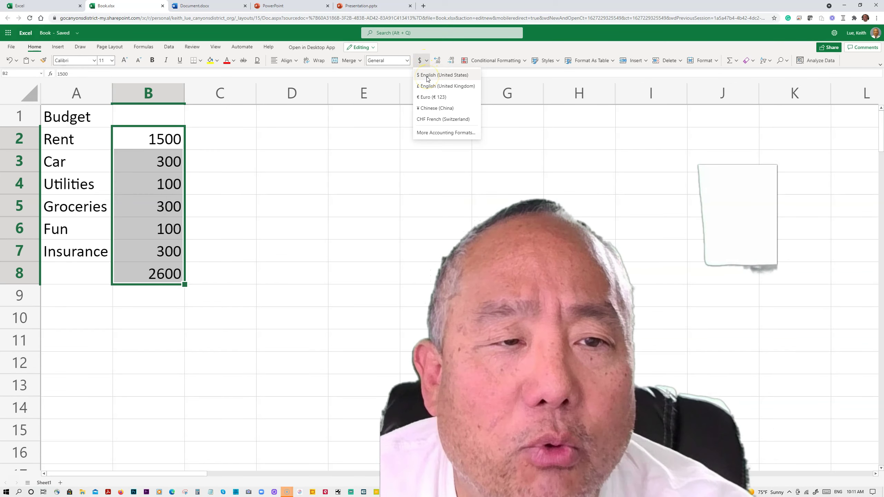
{"action": "left_click", "coordinate": [430, 100]}
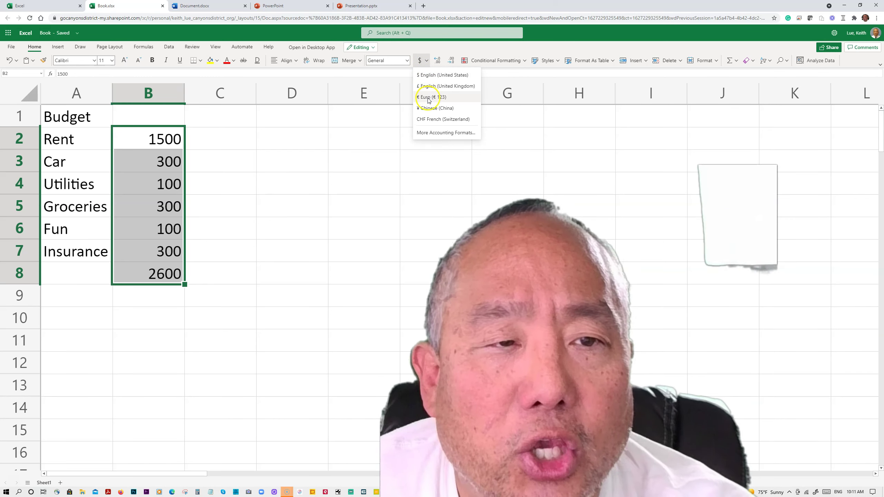
{"action": "left_click", "coordinate": [430, 100]}
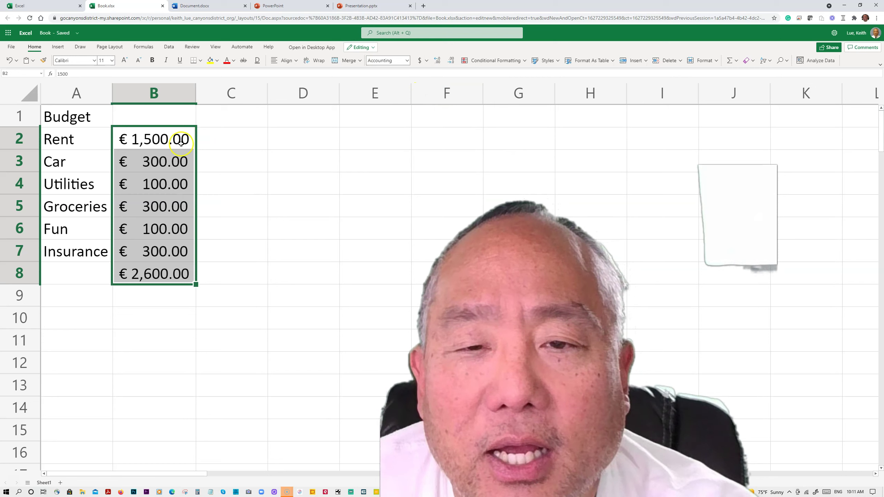
{"action": "left_click", "coordinate": [258, 178]}
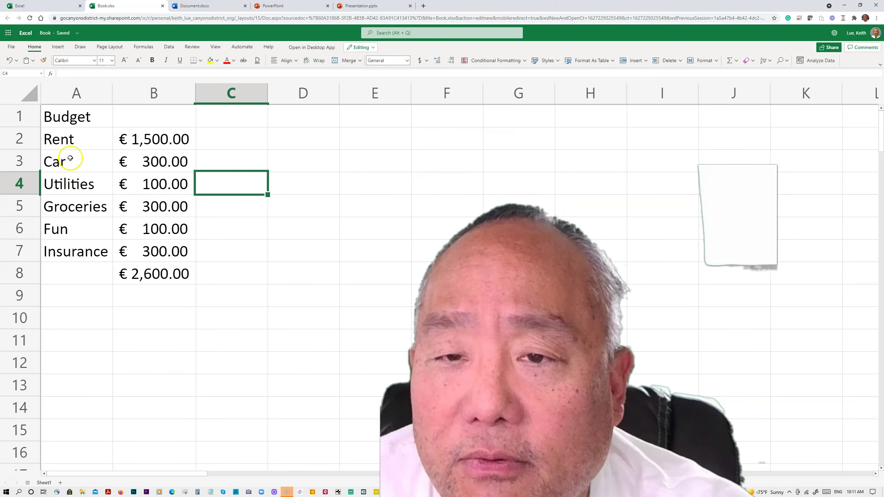
Insert a bar chart of the budget with its title placed above the chart
{"action": "left_click_drag", "start_coordinate": [56, 116], "coordinate": [150, 268]}
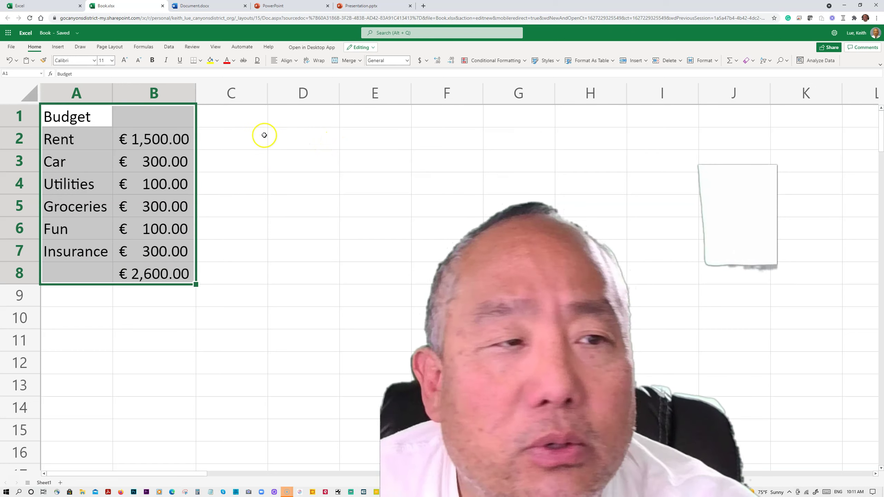
{"action": "left_click", "coordinate": [58, 49]}
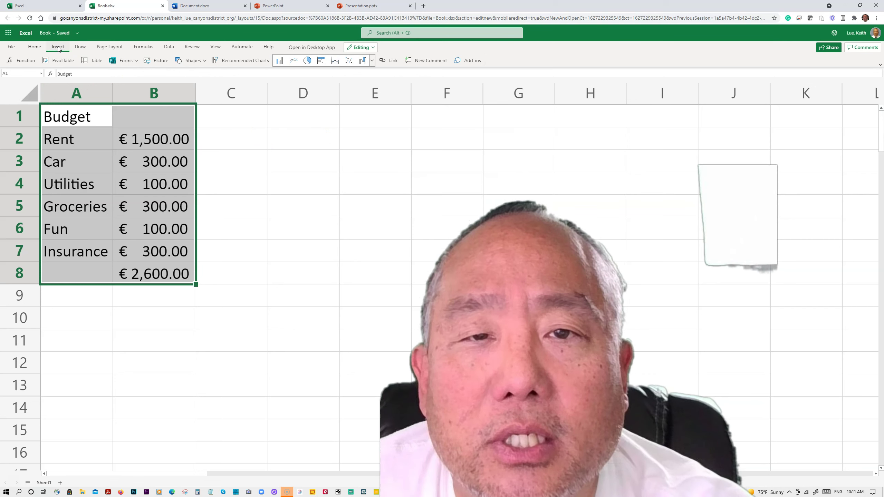
{"action": "left_click", "coordinate": [308, 62]}
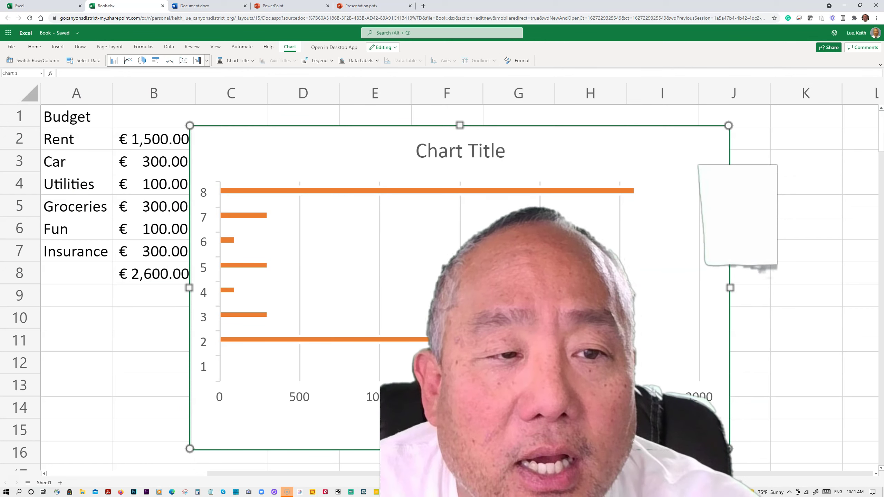
{"action": "left_click", "coordinate": [253, 61]}
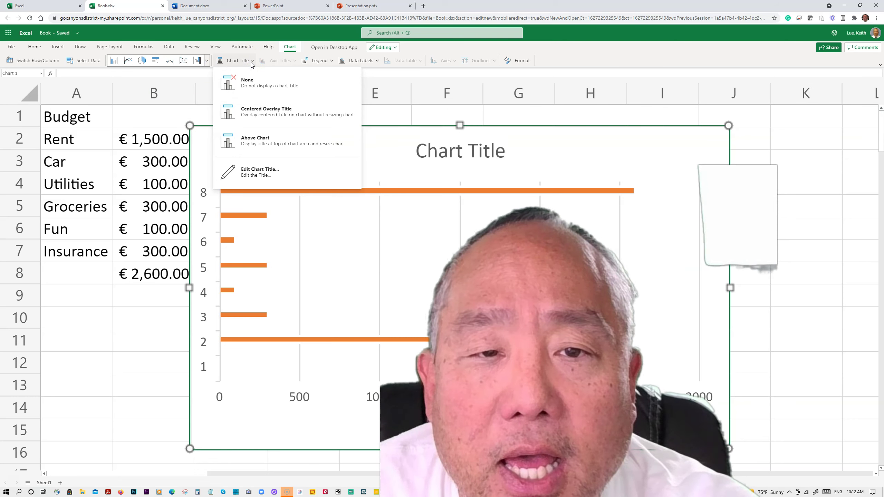
{"action": "left_click", "coordinate": [268, 135]}
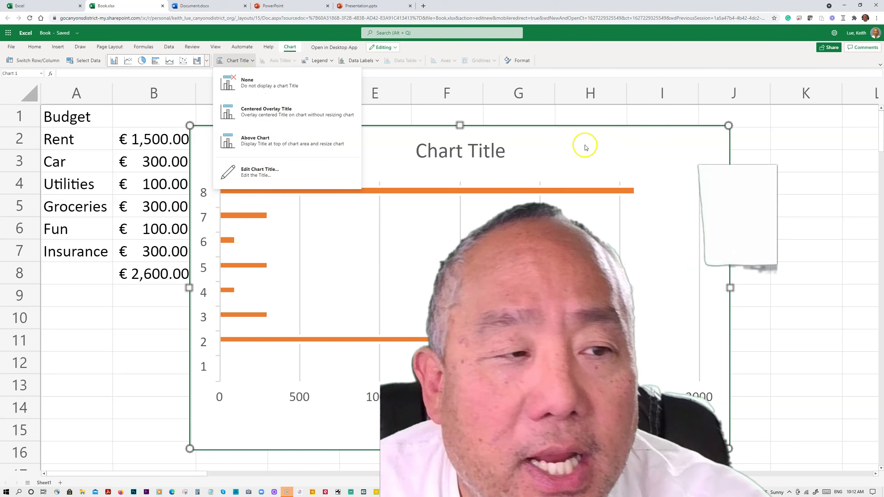
{"action": "left_click", "coordinate": [787, 151]}
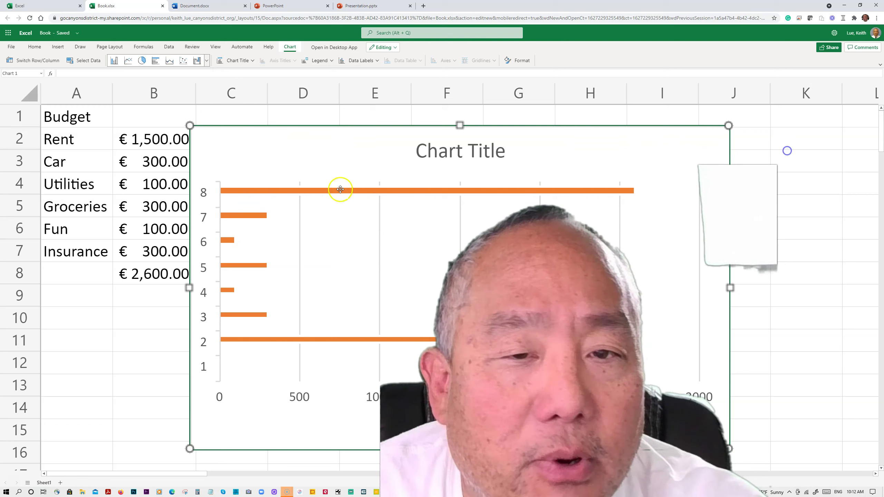
Turn on value labels for every bar, narrow the chart, and return to the Excel start page
{"action": "left_click", "coordinate": [248, 191]}
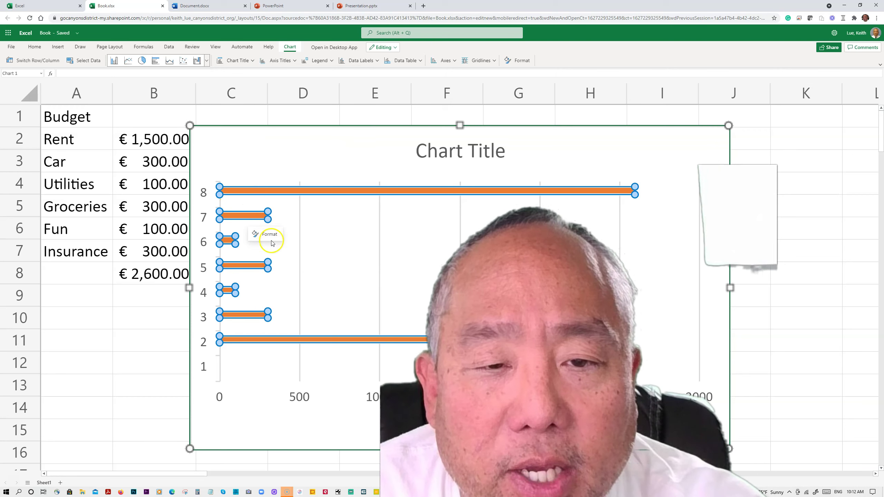
{"action": "left_click", "coordinate": [269, 237]}
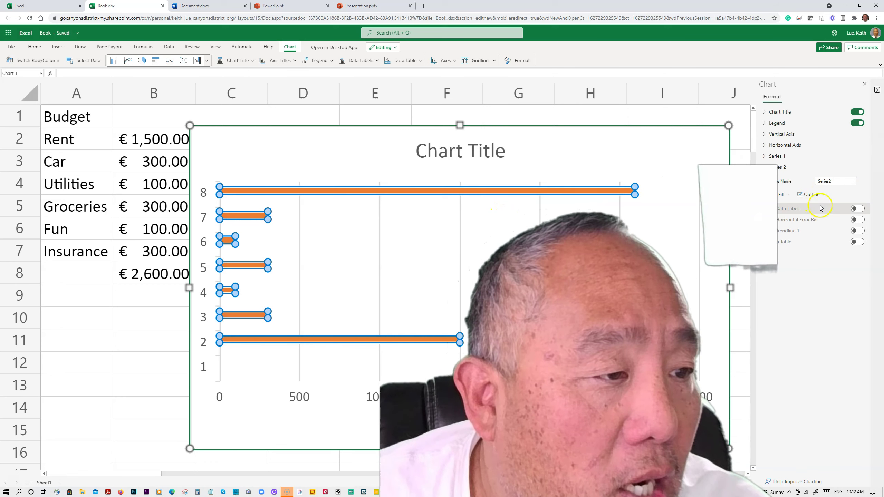
{"action": "left_click", "coordinate": [857, 209]}
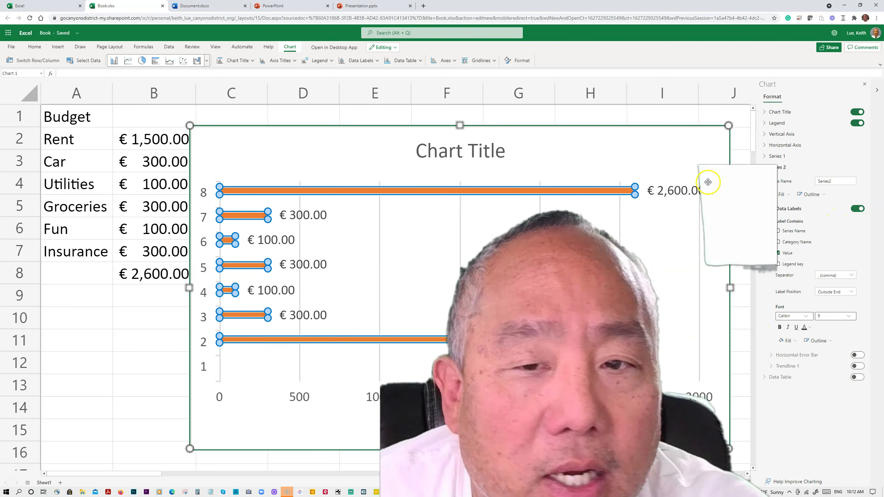
{"action": "left_click_drag", "start_coordinate": [189, 288], "coordinate": [236, 288]}
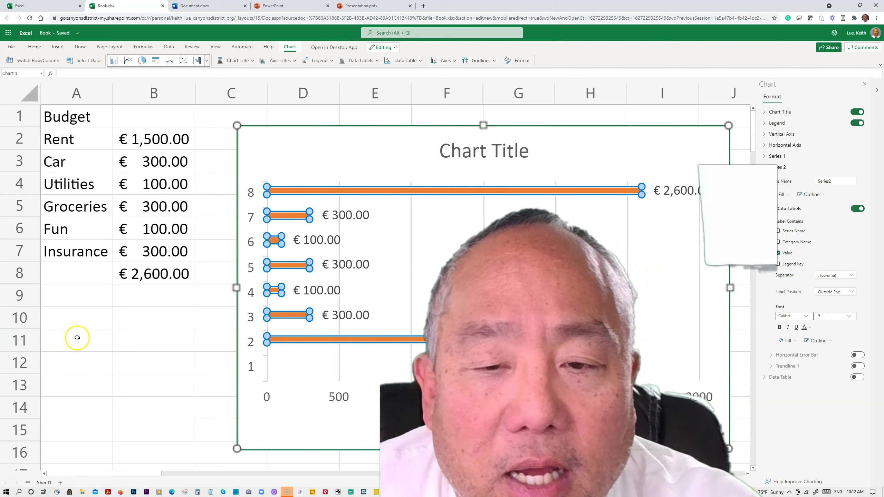
{"action": "left_click", "coordinate": [127, 338]}
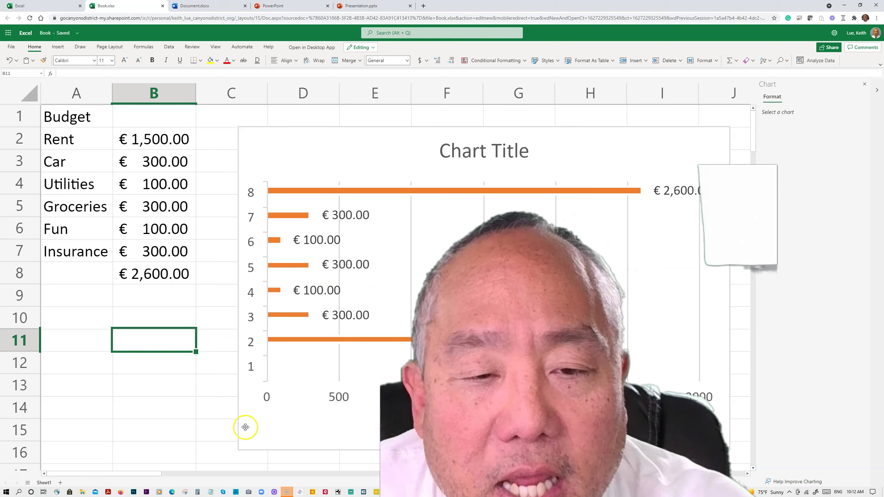
{"action": "left_click", "coordinate": [175, 428]}
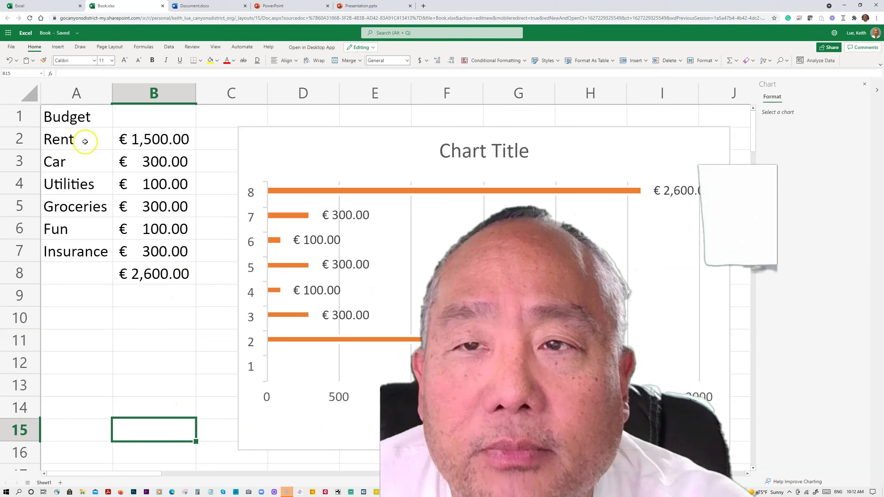
{"action": "left_click", "coordinate": [58, 5]}
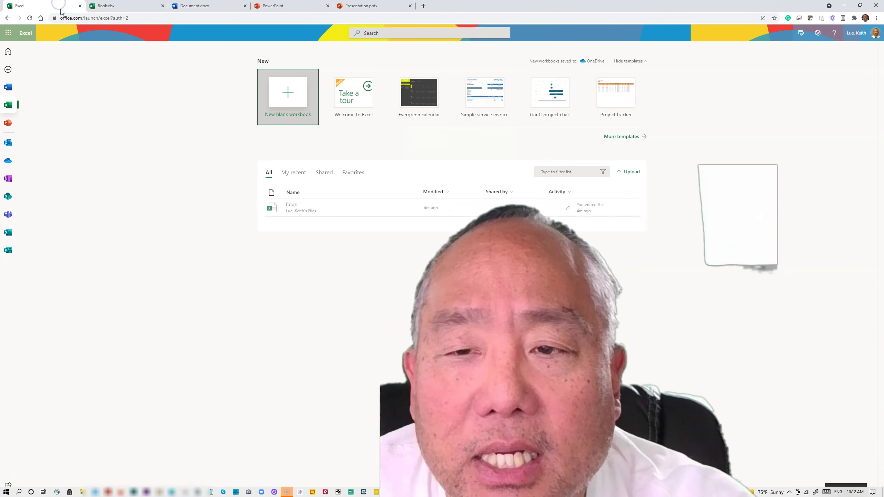
Switch to Outlook mail and start a new blank message with the signature
{"action": "left_click", "coordinate": [9, 148]}
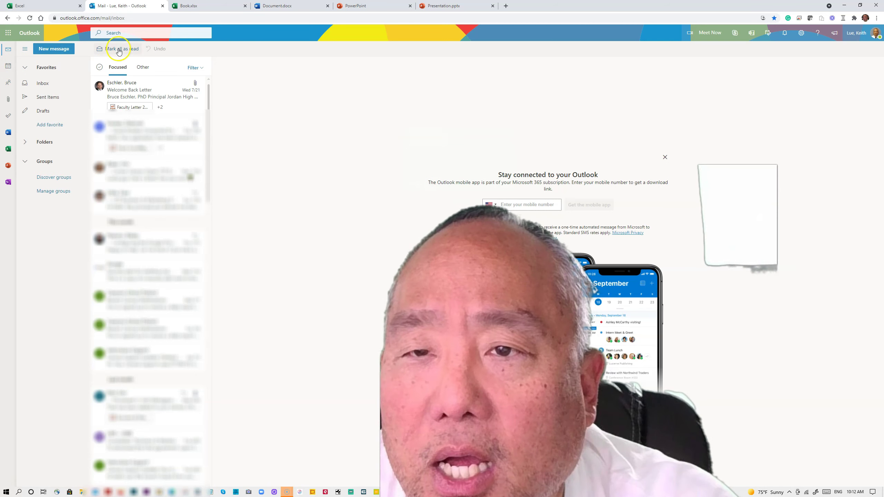
{"action": "left_click", "coordinate": [51, 49]}
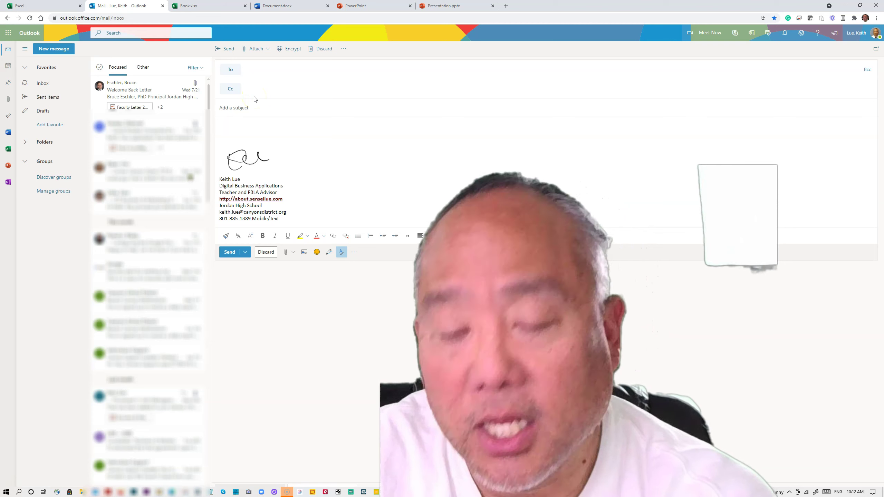
Enter the recipient's Gmail address in the To line
{"action": "type", "text": "kei"}
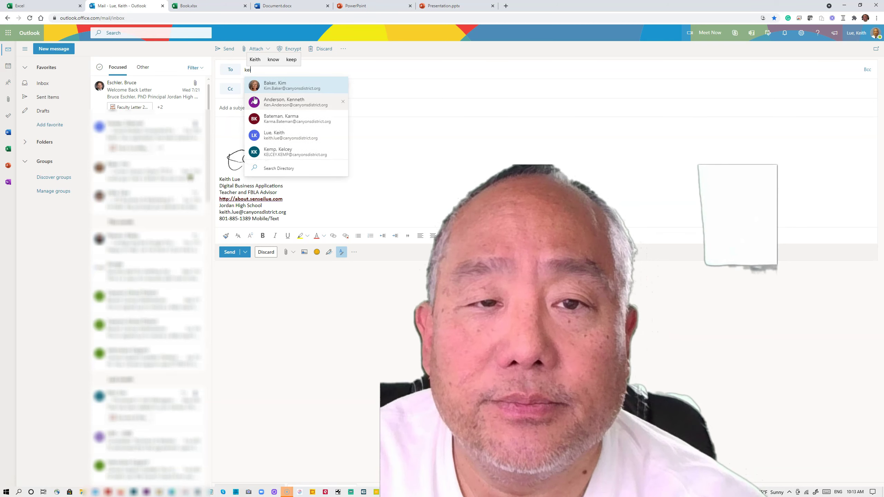
{"action": "type", "text": "th"}
{"action": "key", "text": "BackSpace"}
{"action": "key", "text": "BackSpace"}
{"action": "key", "text": "BackSpace"}
{"action": "key", "text": "BackSpace"}
{"action": "key", "text": "BackSpace"}
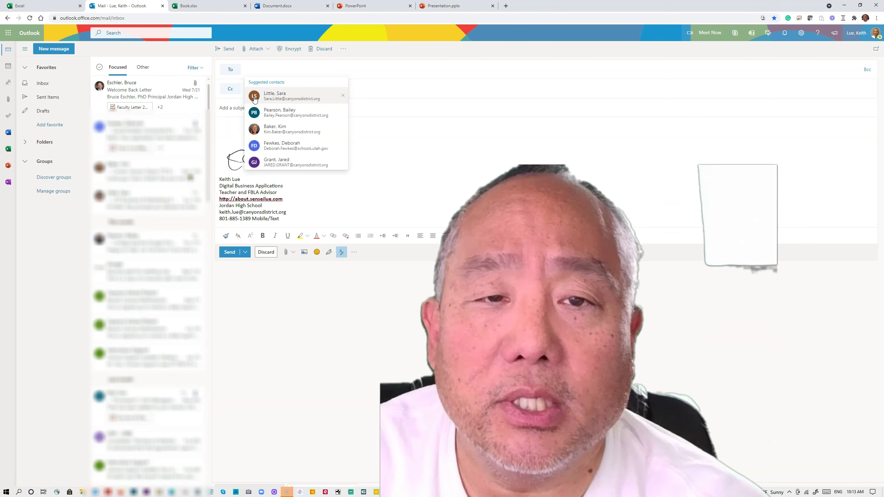
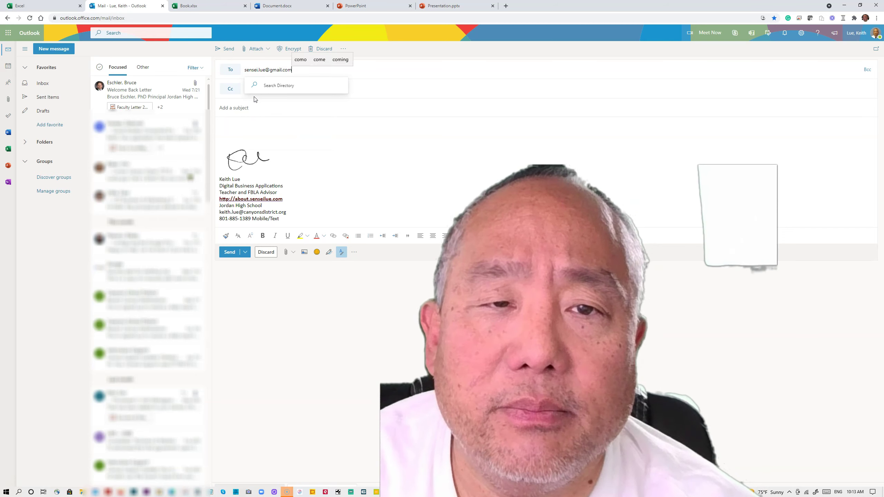
{"action": "key", "text": "Tab"}
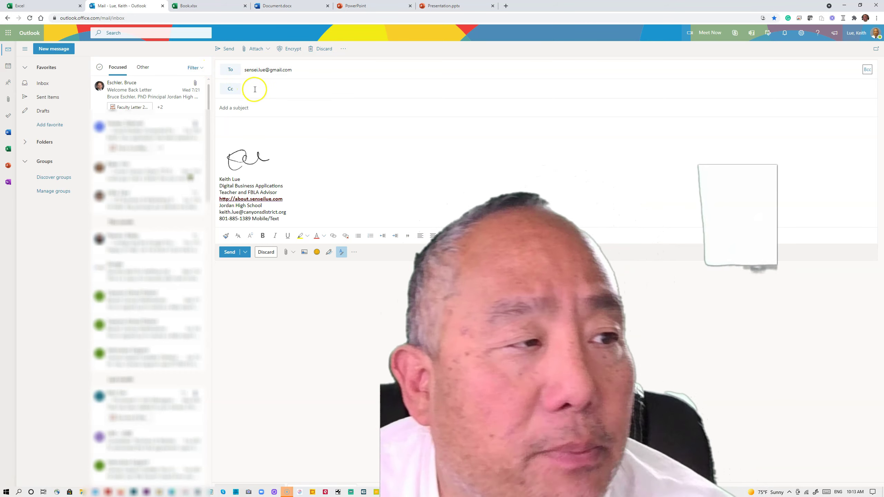
Add a Bcc line to the draft, then move to the subject field
{"action": "left_click", "coordinate": [868, 70]}
{"action": "left_click", "coordinate": [252, 113]}
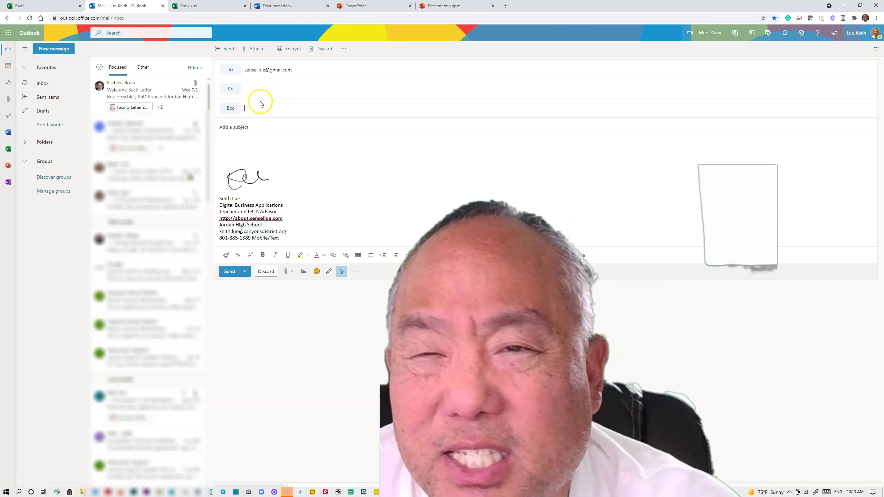
{"action": "left_click", "coordinate": [254, 131]}
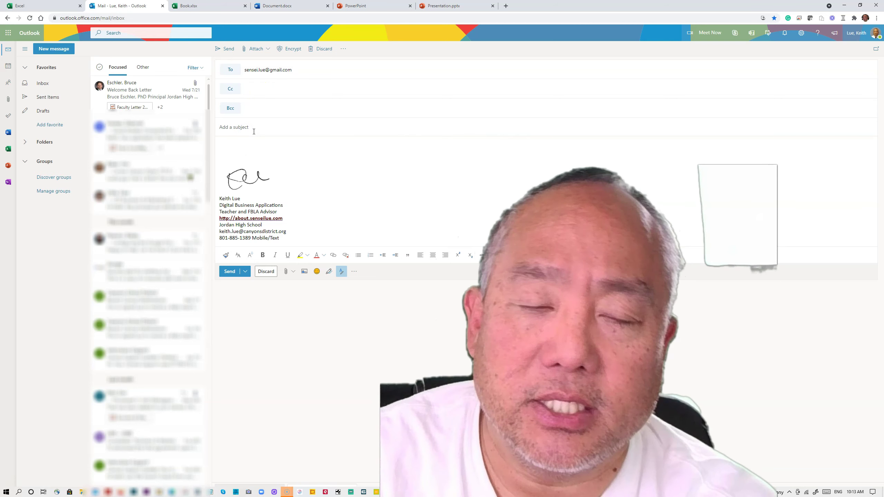
Give the email the subject 'Sample Email' and the greeting 'Dear Students:'
{"action": "type", "text": "Sample Ema"}
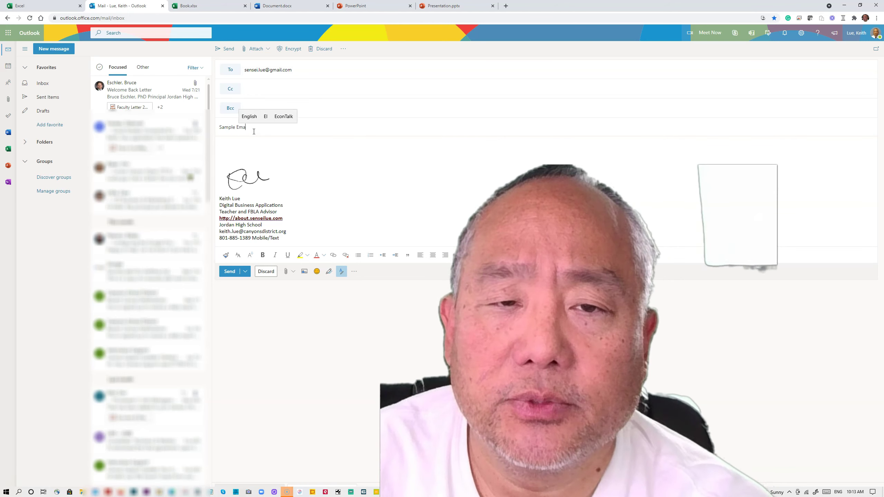
{"action": "type", "text": "il"}
{"action": "key", "text": "Tab"}
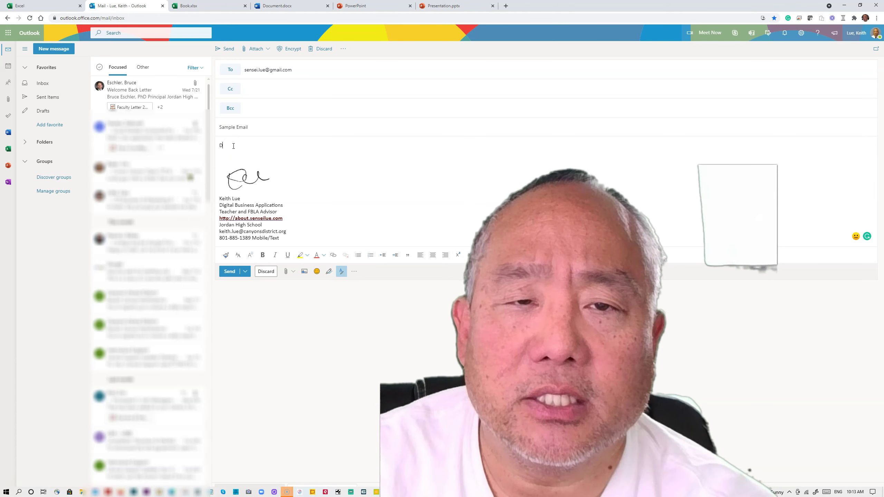
{"action": "type", "text": "ear Students:"}
{"action": "key", "text": "Return"}
Write the line 'Here is an example of an email.' and send the message
{"action": "type", "text": "Here is an e"}
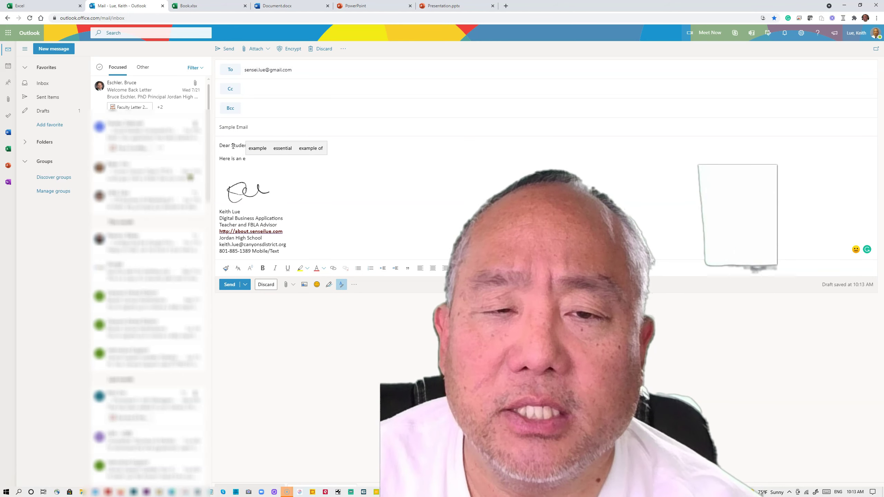
{"action": "type", "text": "xample"}
{"action": "key", "text": "Tab"}
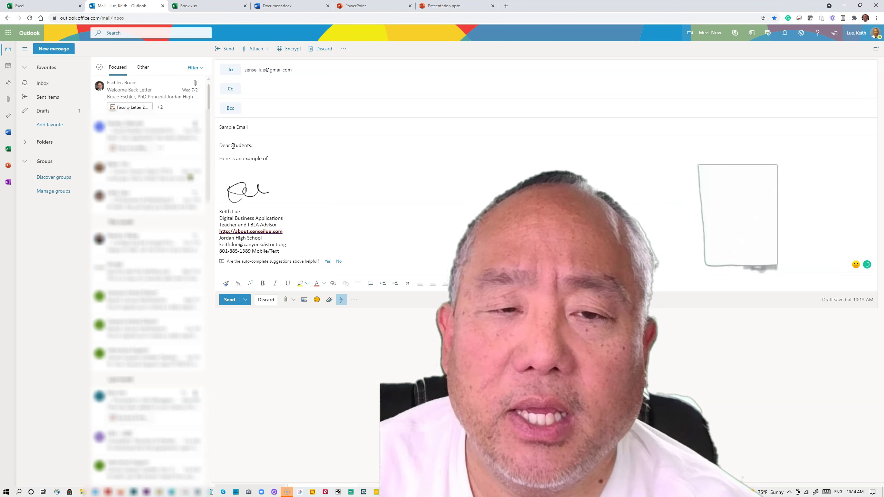
{"action": "type", "text": "a"}
{"action": "type", "text": "n e"}
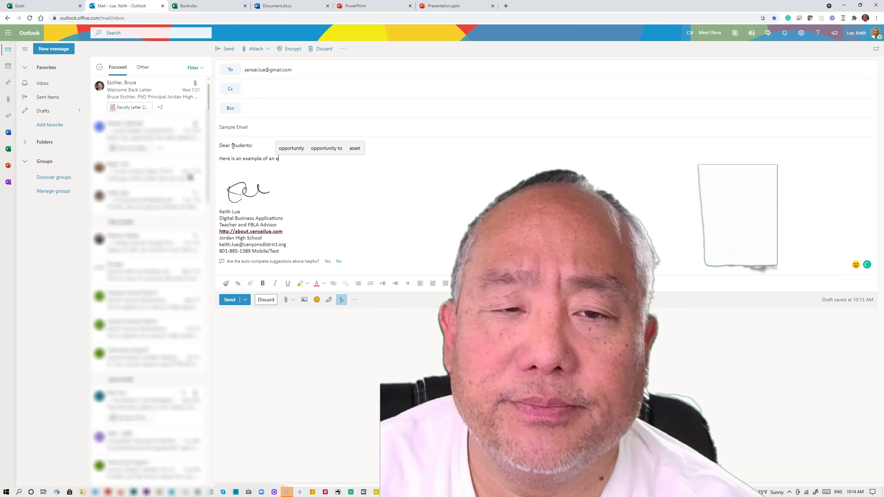
{"action": "type", "text": "mail."}
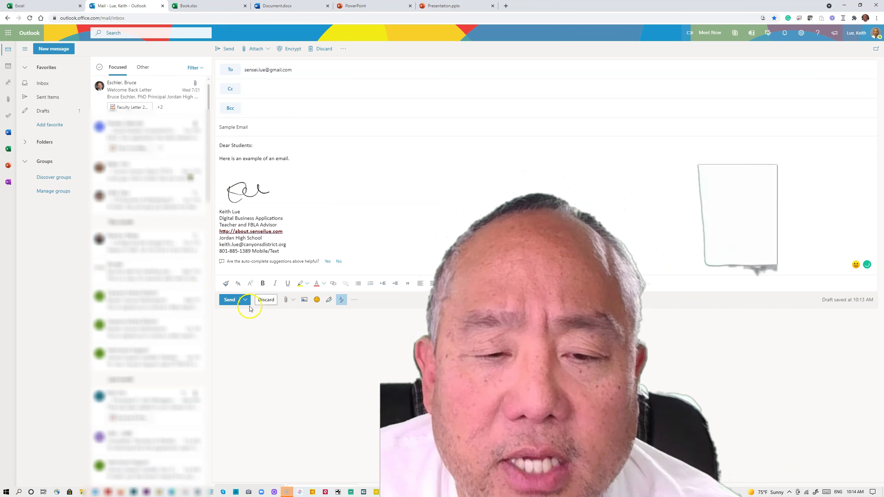
{"action": "left_click", "coordinate": [229, 301]}
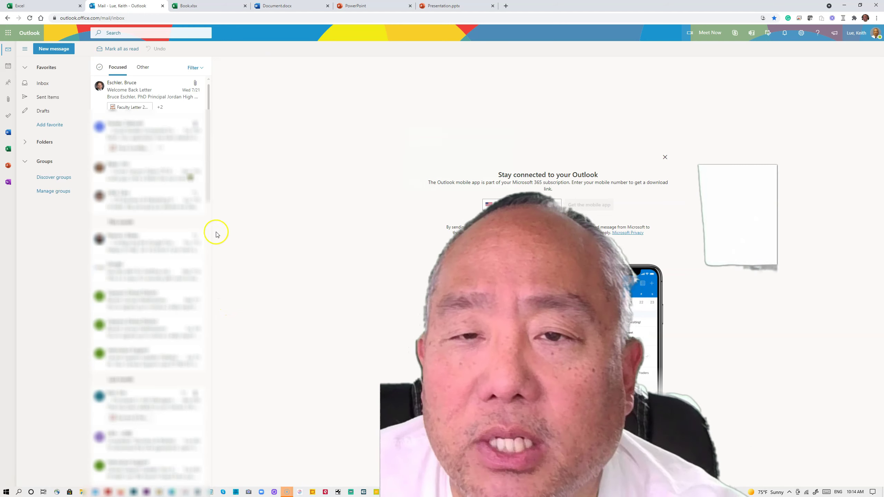